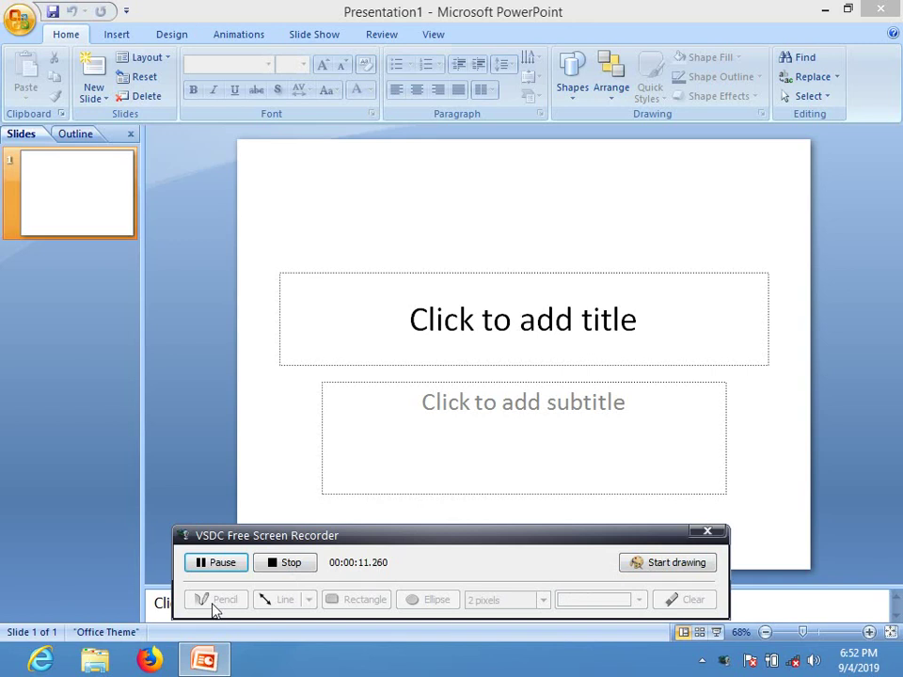
Step: Arrange the windows on the desktop before working in PowerPoint
drag(226, 537, 223, 639)
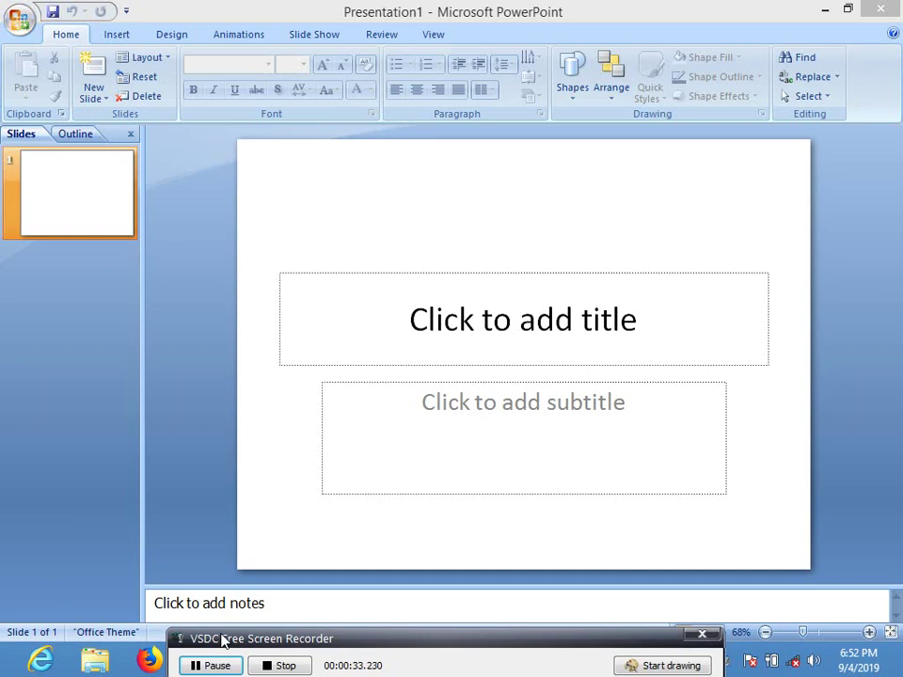
drag(223, 640, 239, 510)
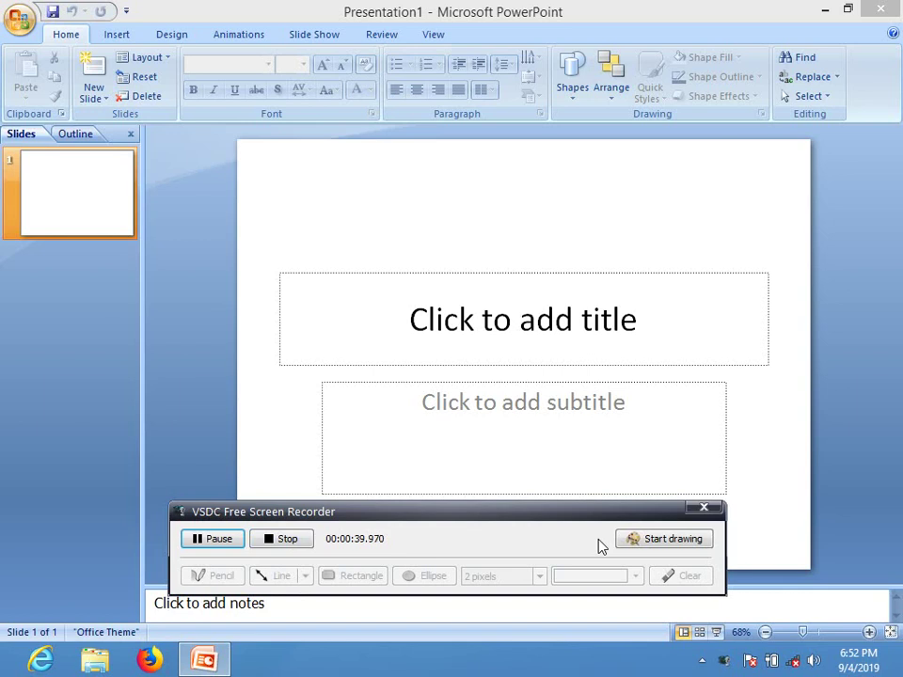
click(645, 547)
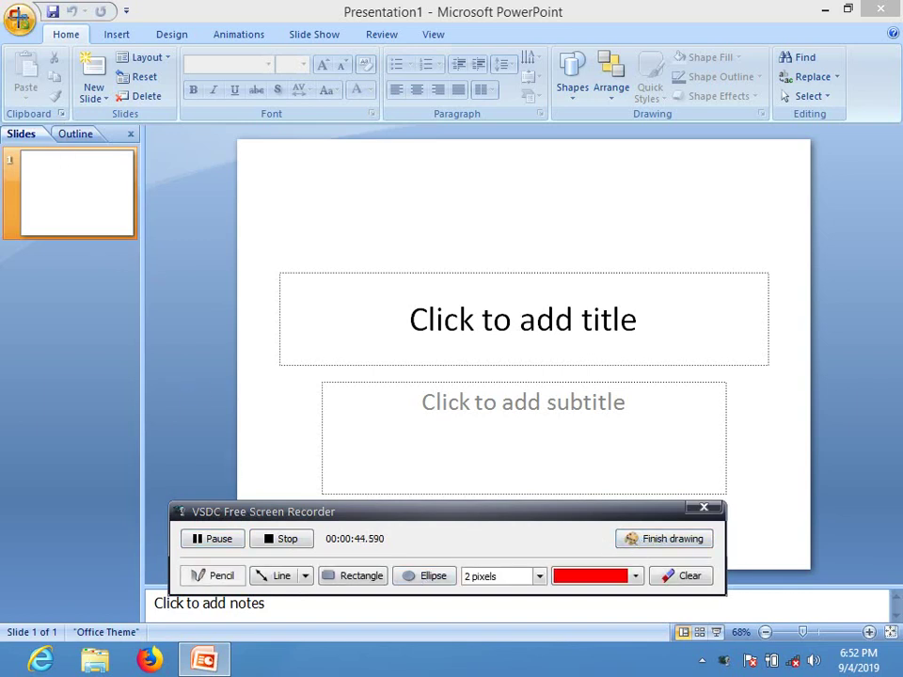
click(260, 575)
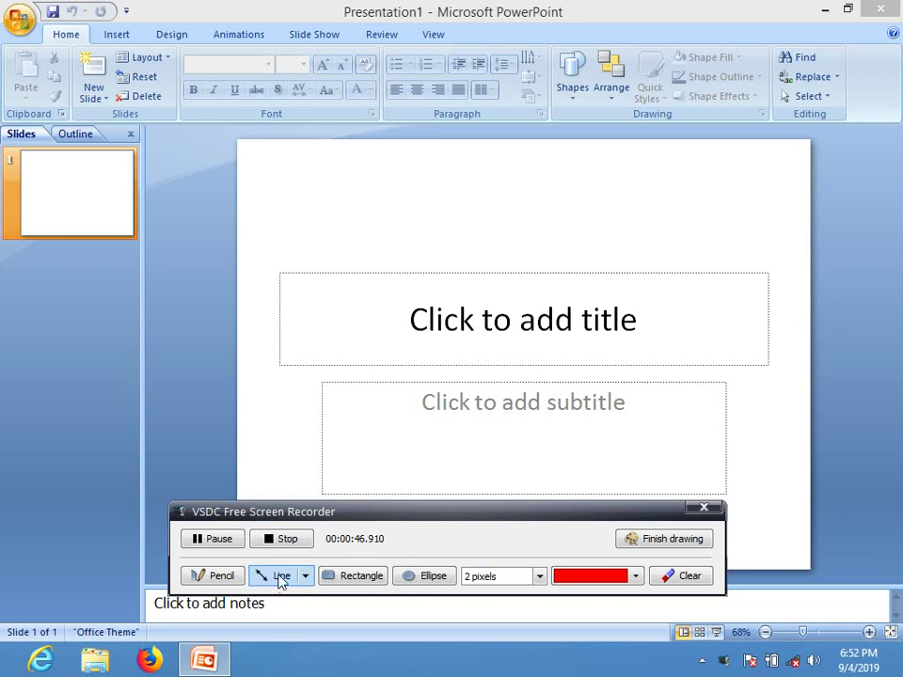
drag(91, 137, 25, 33)
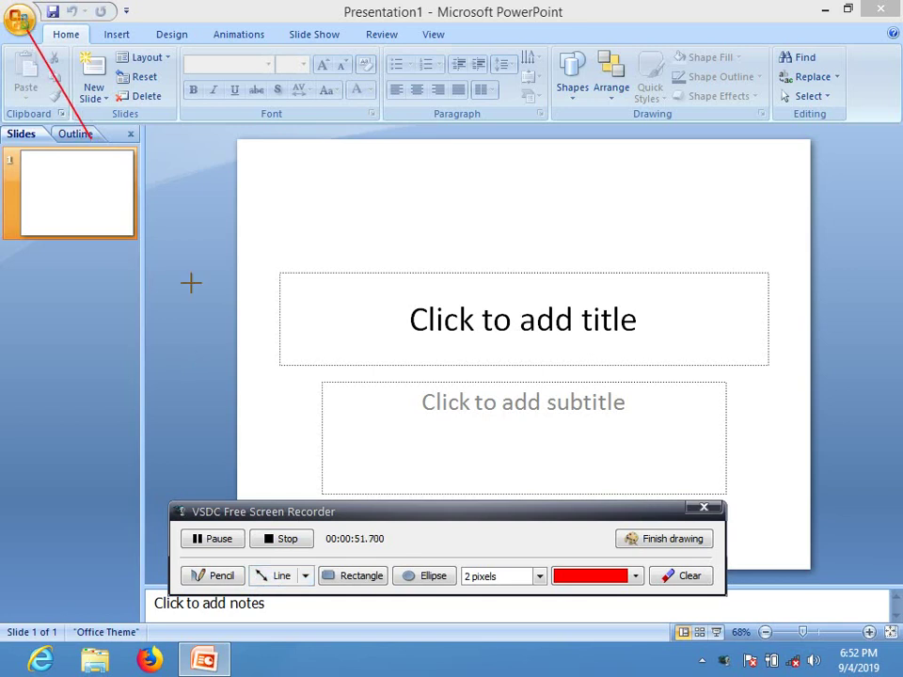
click(668, 576)
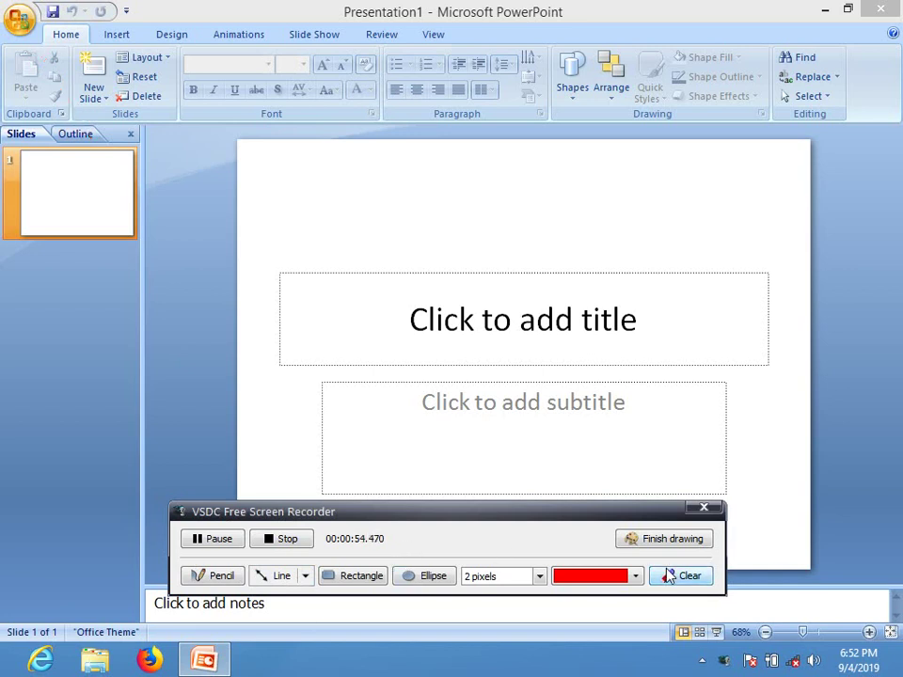
click(303, 580)
click(359, 556)
mouse_move(182, 200)
mouse_down()
mouse_move(67, 98)
mouse_move(37, 38)
mouse_up()
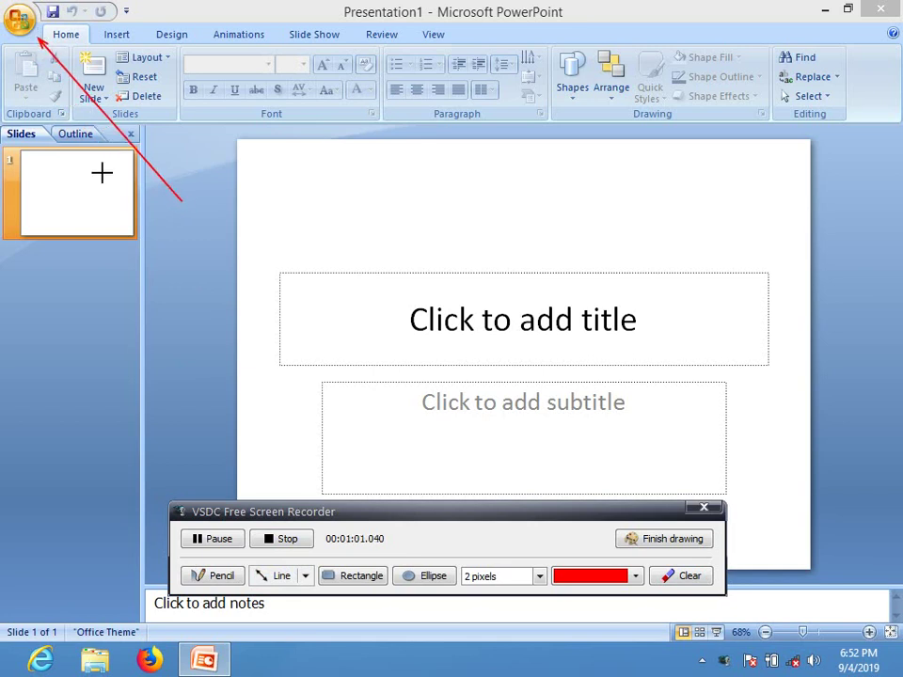
click(674, 579)
drag(531, 512, 447, 605)
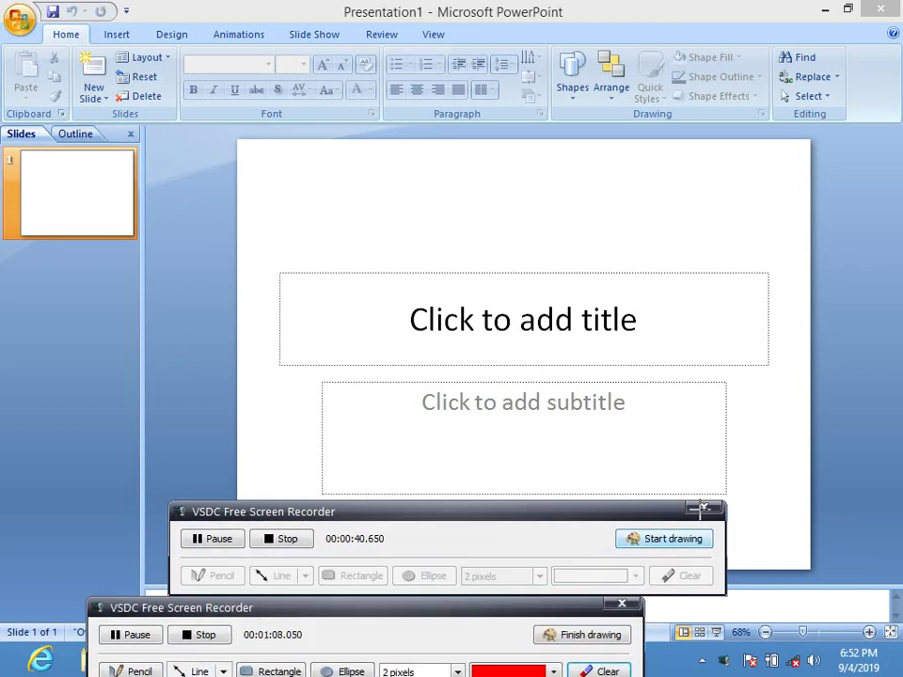
click(561, 638)
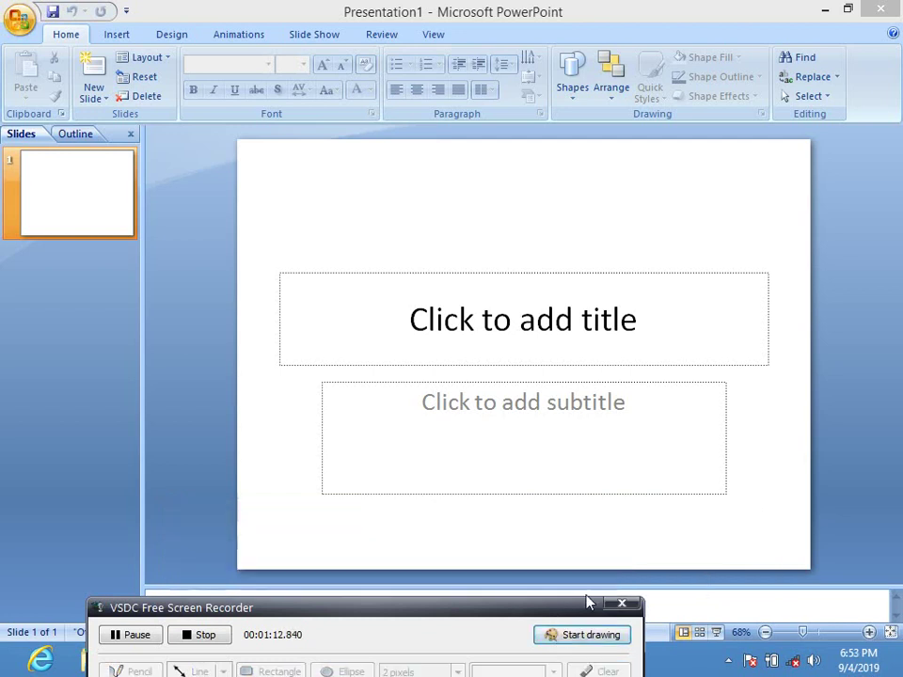
Step: Open the New Presentation dialog from the Office menu with Blank Presentation selected
click(21, 21)
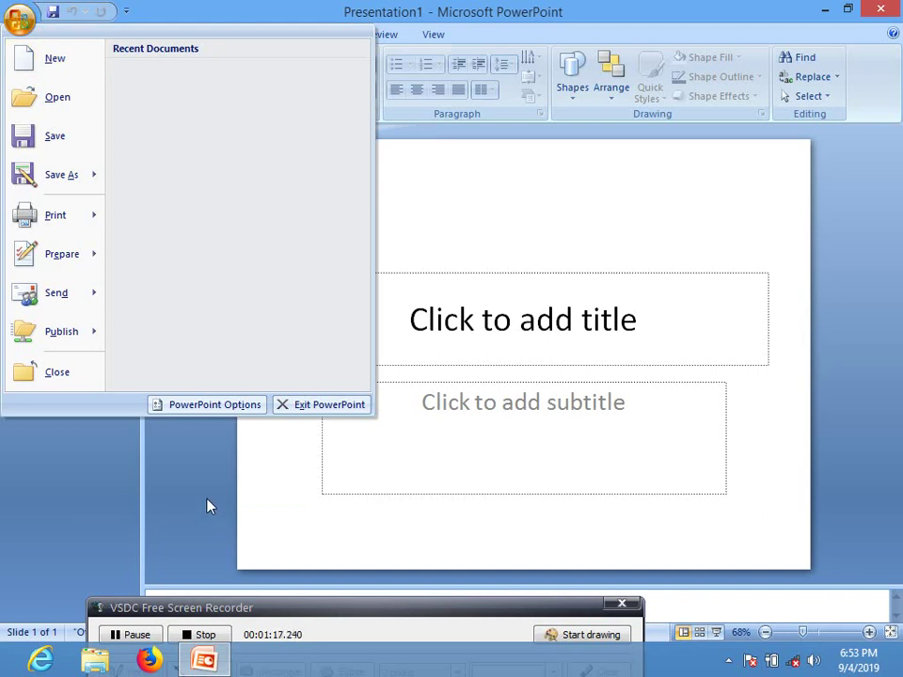
mouse_move(62, 174)
click(580, 638)
click(198, 671)
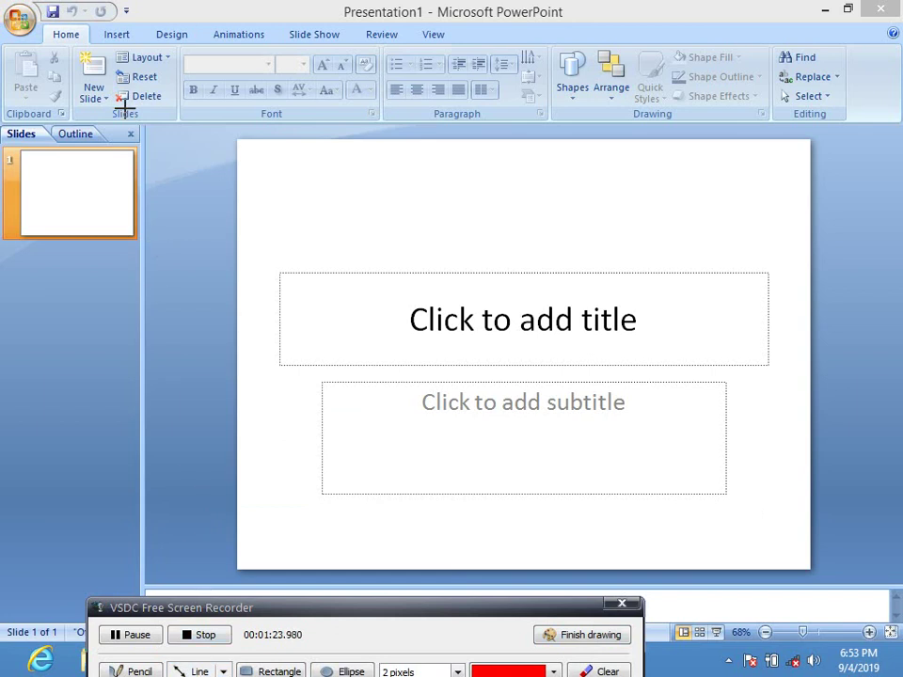
mouse_move(136, 122)
mouse_down()
mouse_move(54, 67)
mouse_move(21, 18)
mouse_up()
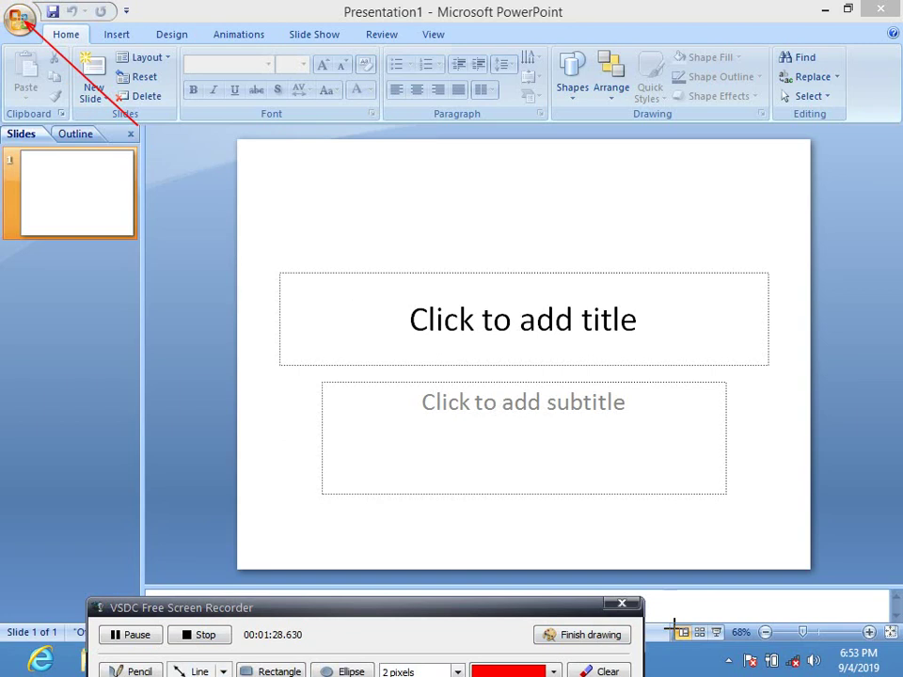
click(622, 673)
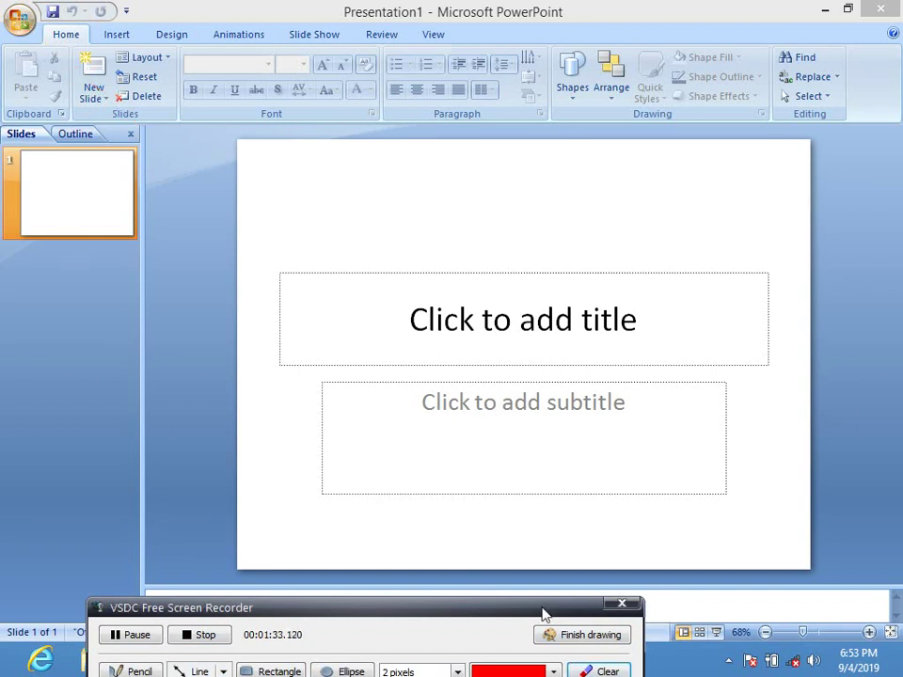
click(585, 638)
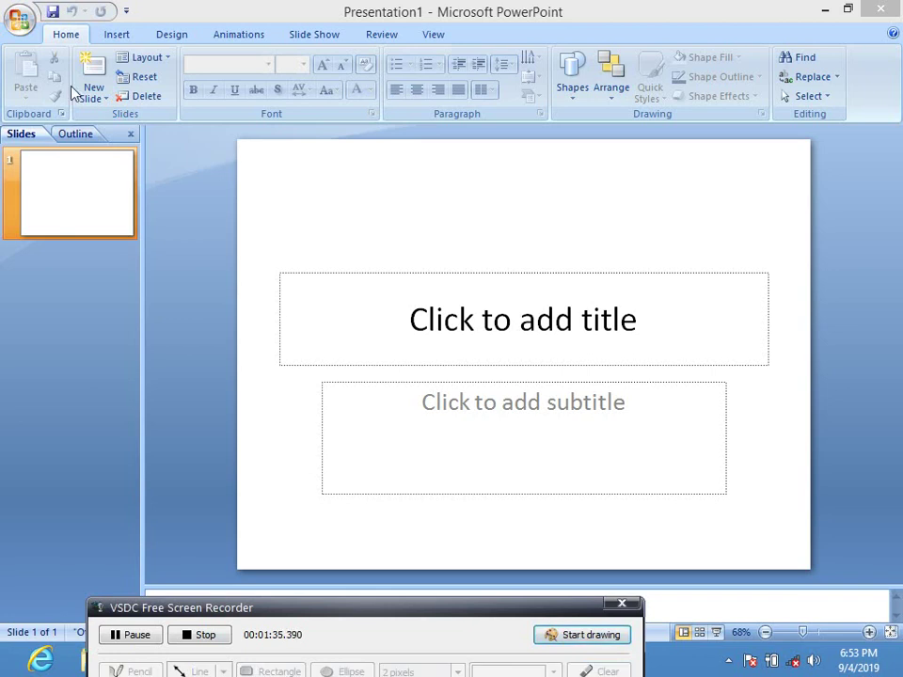
click(15, 17)
click(56, 64)
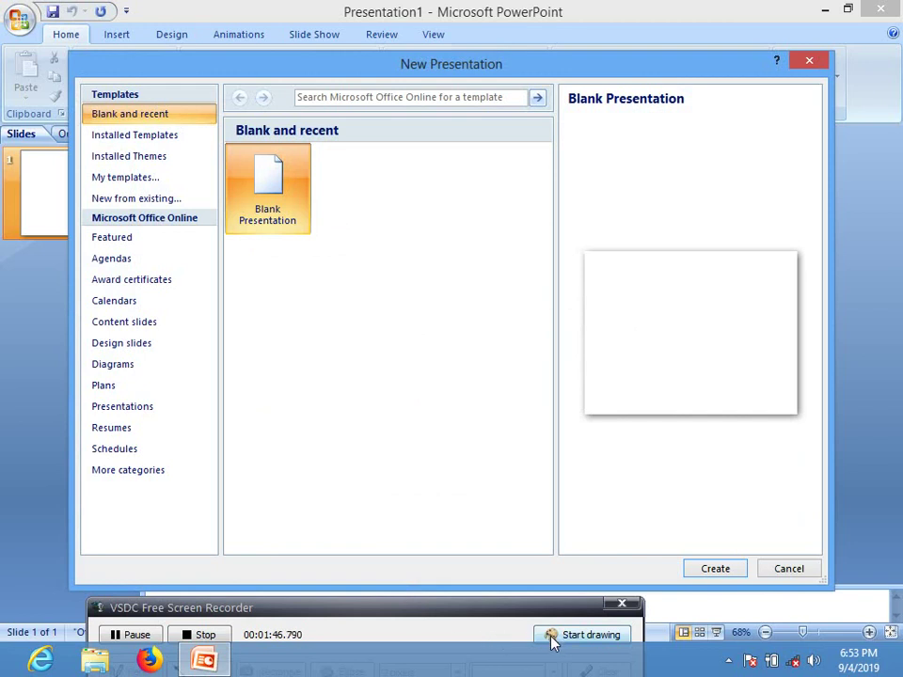
Step: Create the blank Presentation2 from the New Presentation dialog, showing an empty title slide
click(584, 635)
drag(395, 366, 321, 253)
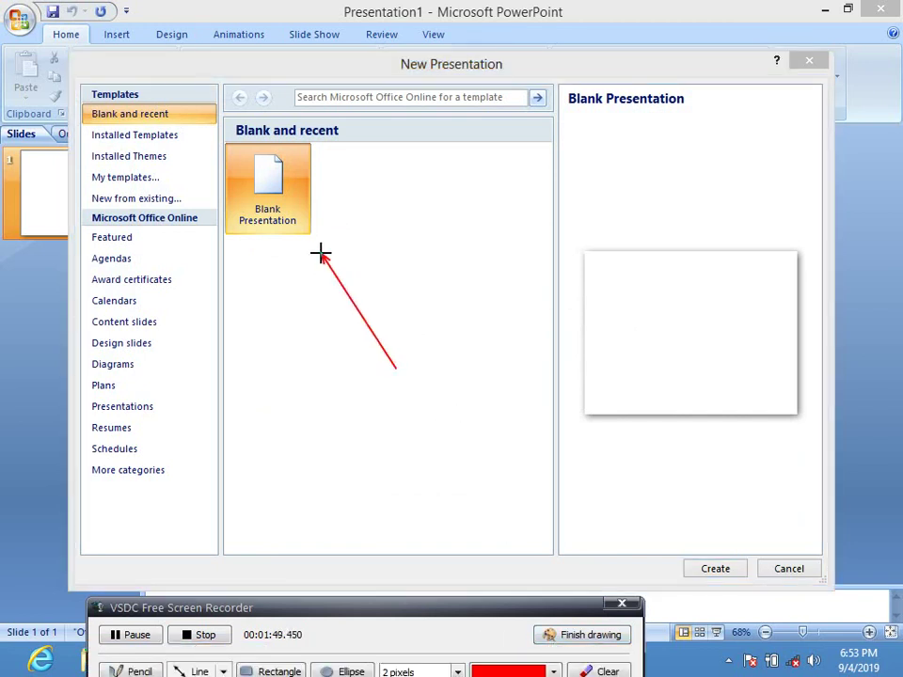
click(602, 670)
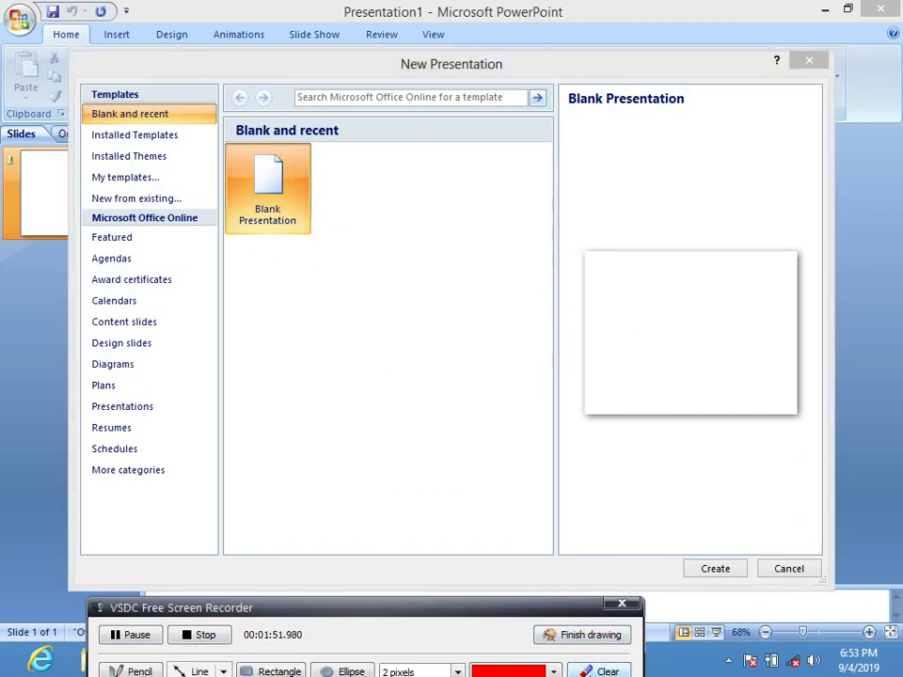
mouse_move(448, 464)
mouse_down()
mouse_move(581, 508)
mouse_move(674, 565)
mouse_up()
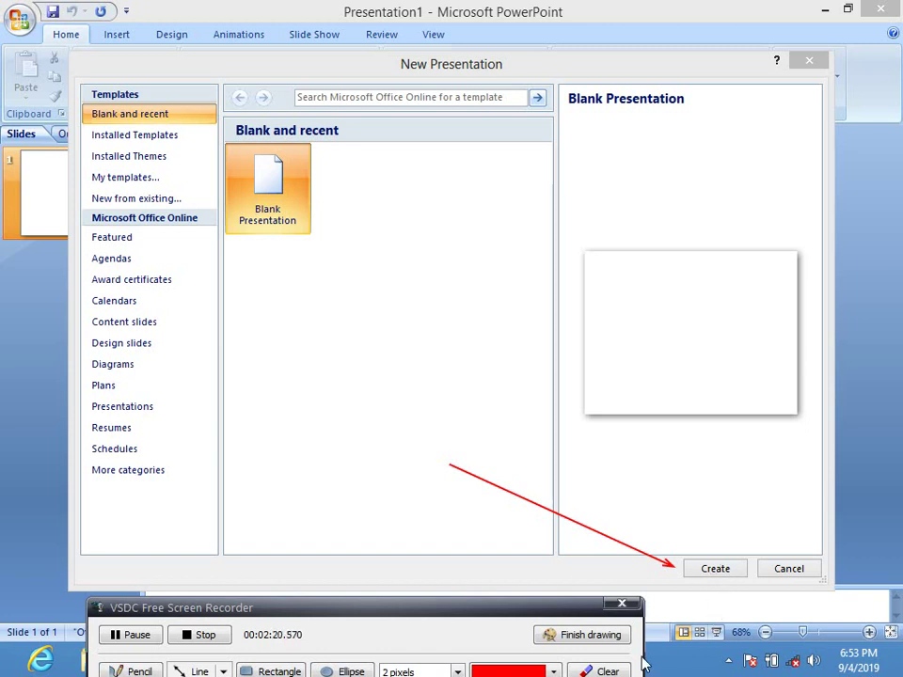
click(619, 635)
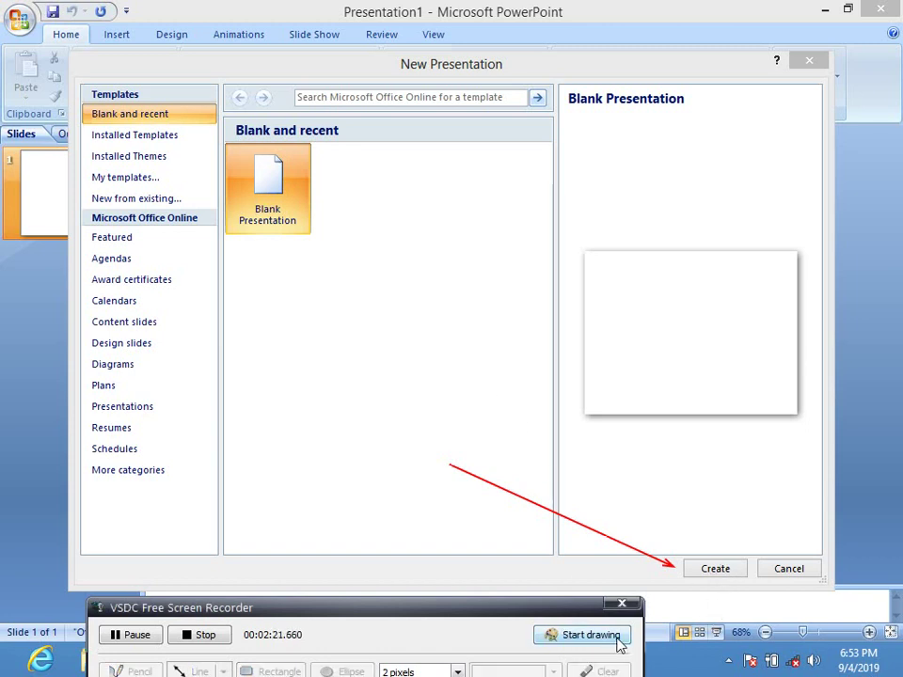
click(720, 574)
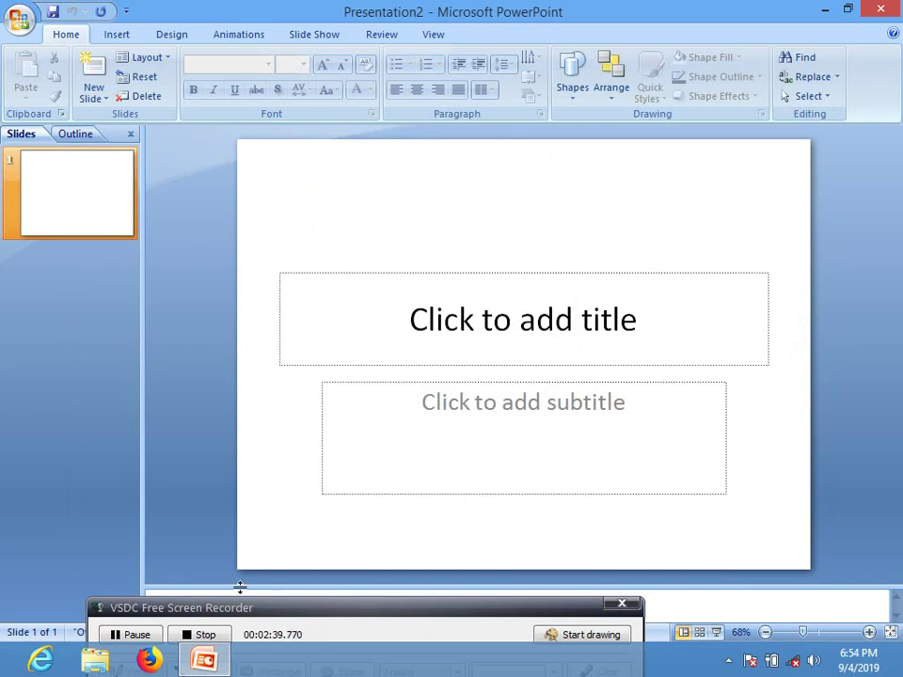
click(576, 637)
mouse_move(273, 450)
mouse_down()
mouse_move(347, 379)
mouse_move(379, 323)
mouse_up()
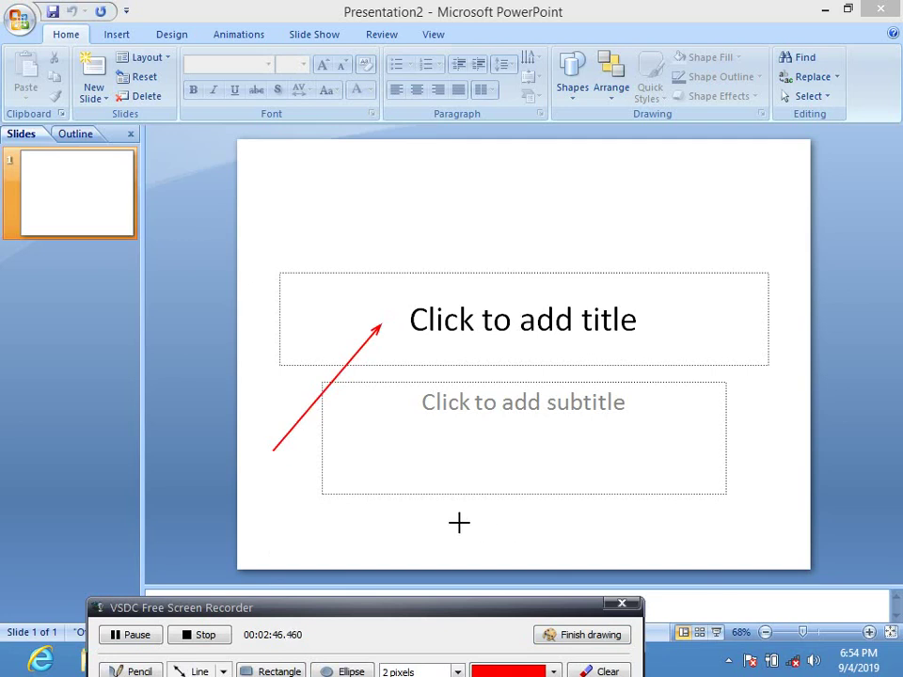
mouse_move(443, 531)
mouse_down()
mouse_move(485, 425)
mouse_move(503, 423)
mouse_up()
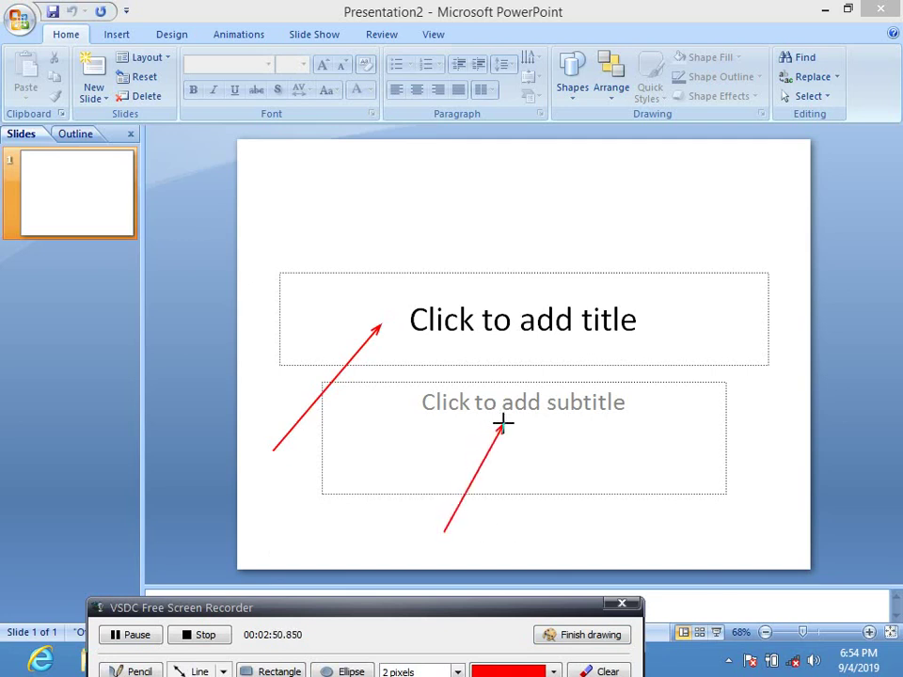
click(591, 636)
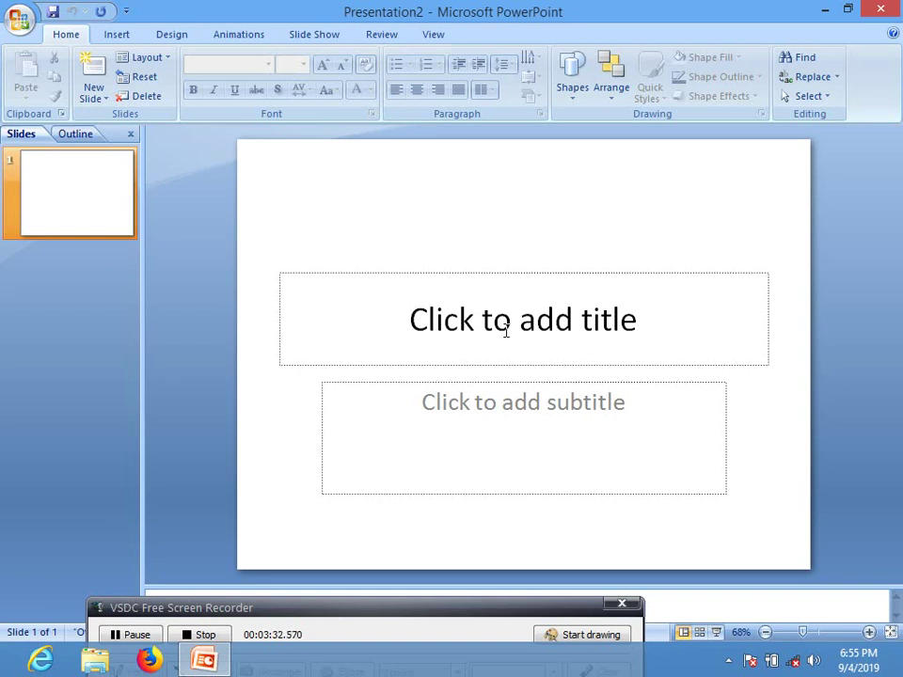
Step: Enter 'UTUNZAJI WA MAZINGIRA' in the title slide's title placeholder
click(455, 319)
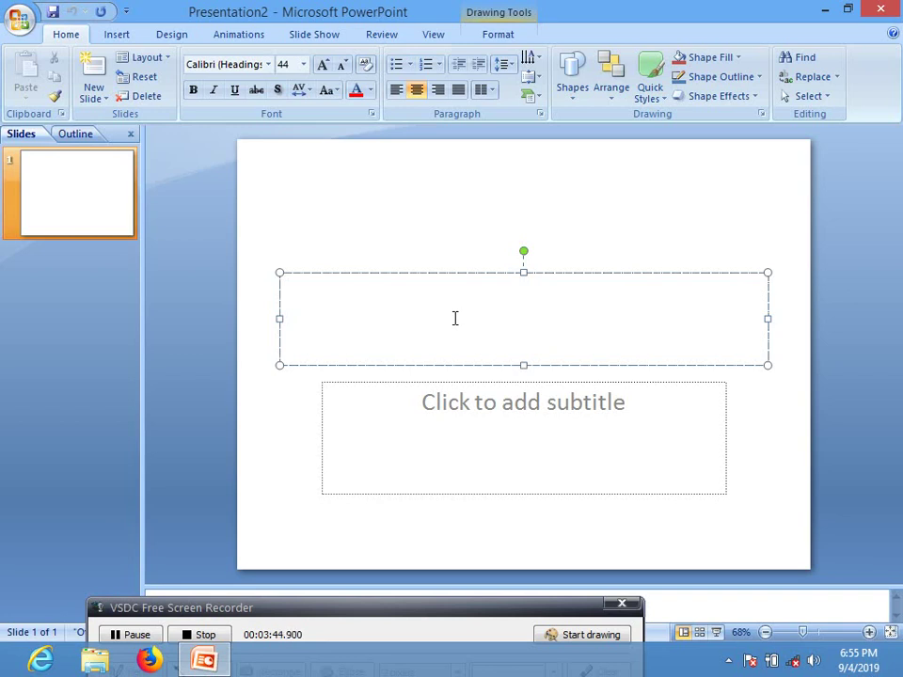
text(UTUNZAJI)
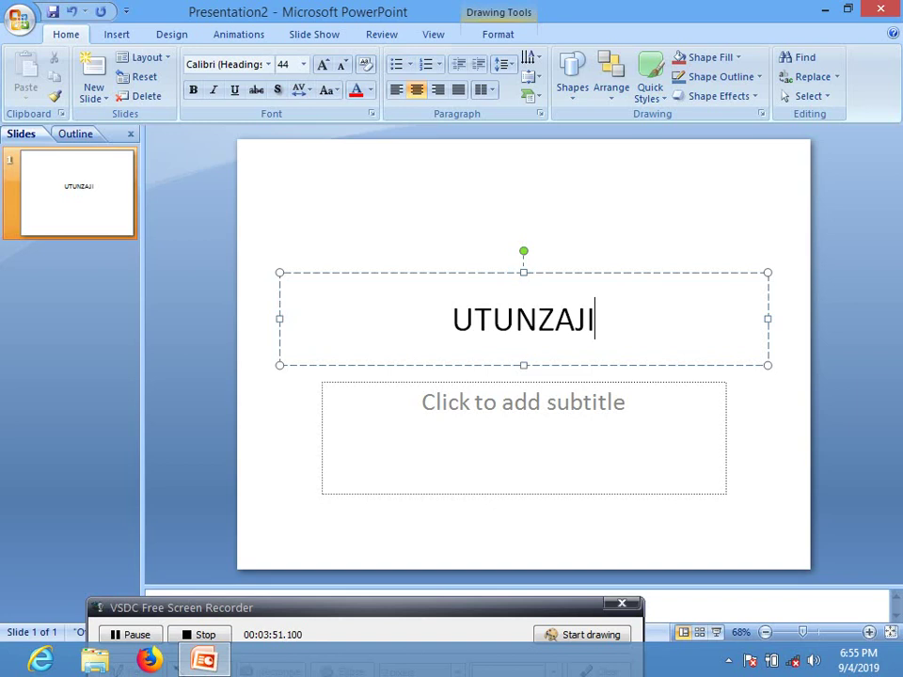
text( WA )
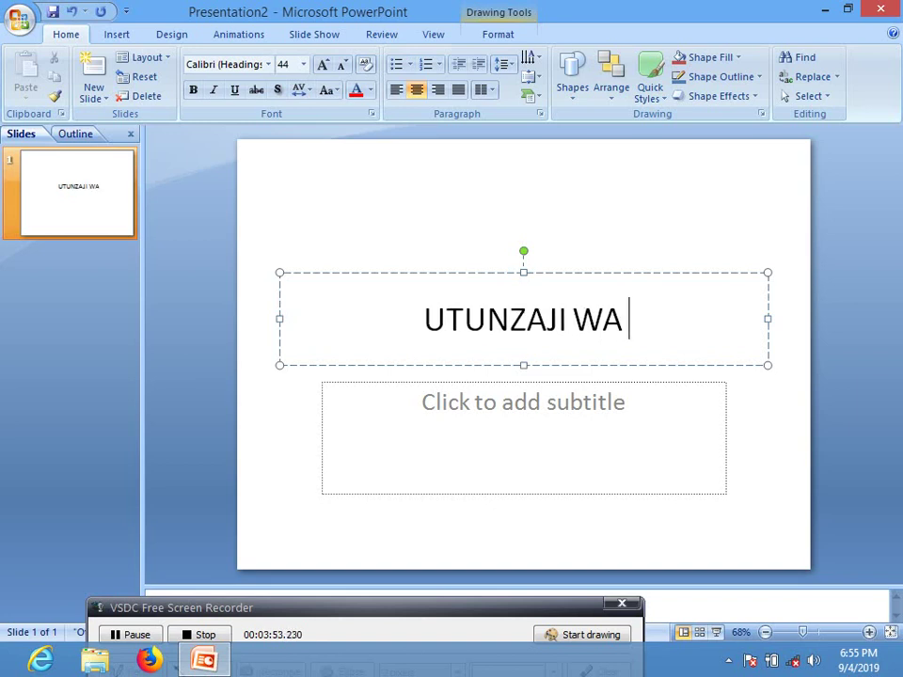
text(MAZI)
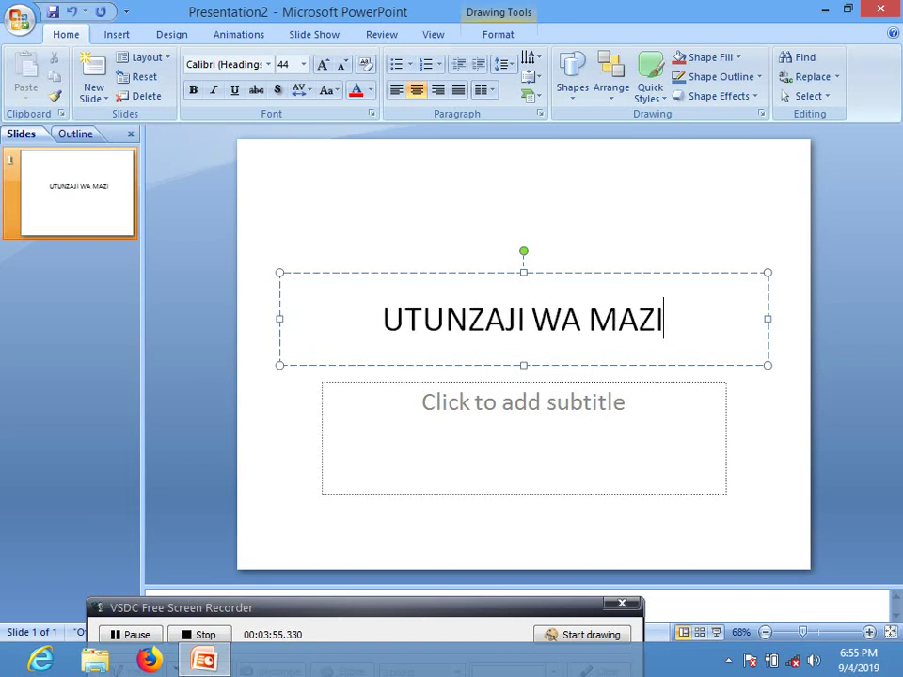
text(NG)
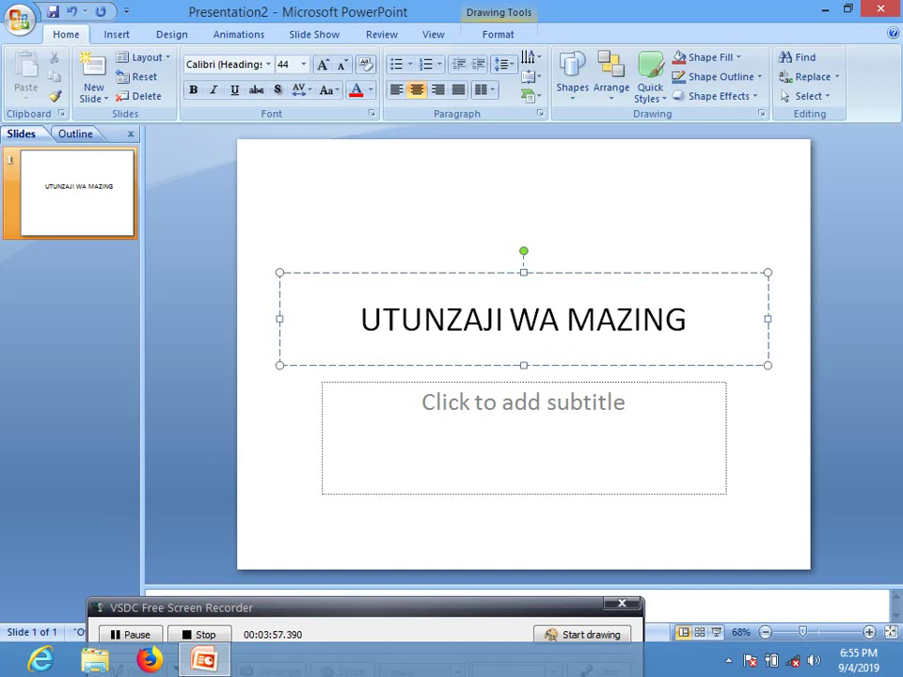
text(IRA)
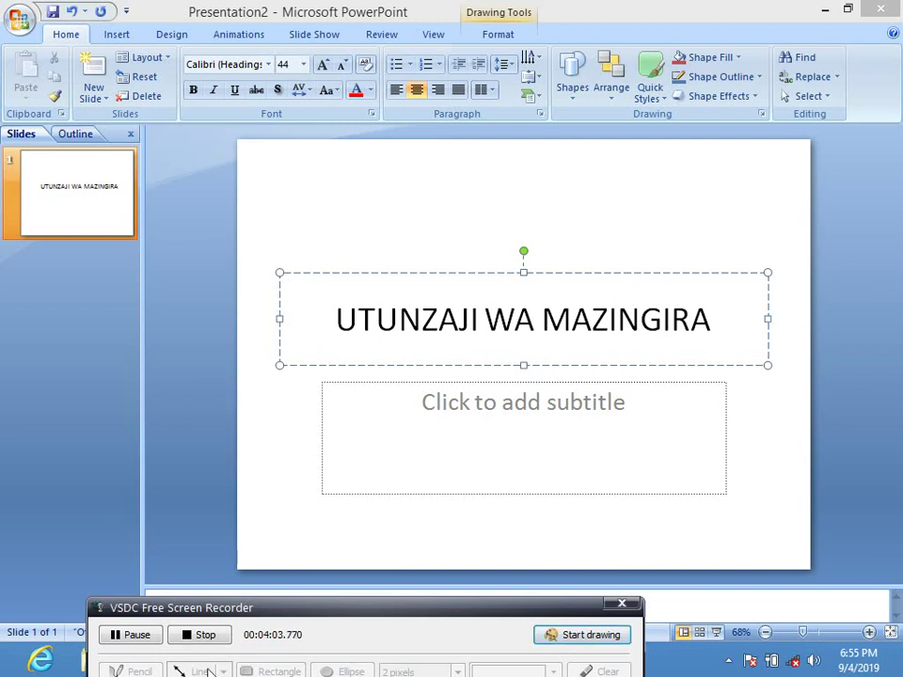
click(562, 640)
Step: Place the cursor in the empty subtitle placeholder beneath the UTUNZAJI WA MAZINGIRA title
mouse_move(258, 524)
mouse_down()
mouse_move(347, 329)
mouse_move(354, 343)
mouse_up()
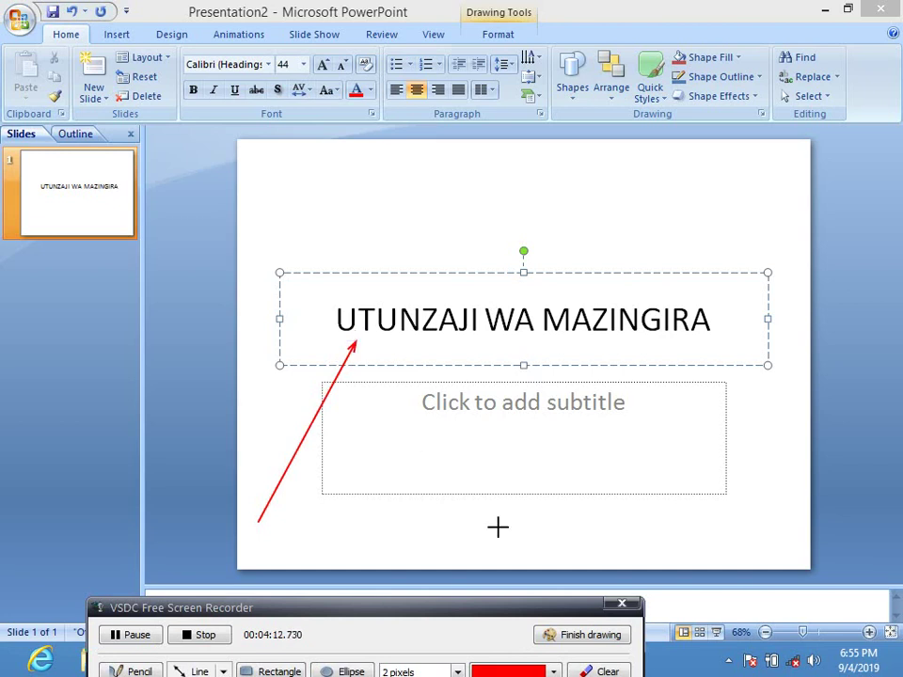
click(570, 636)
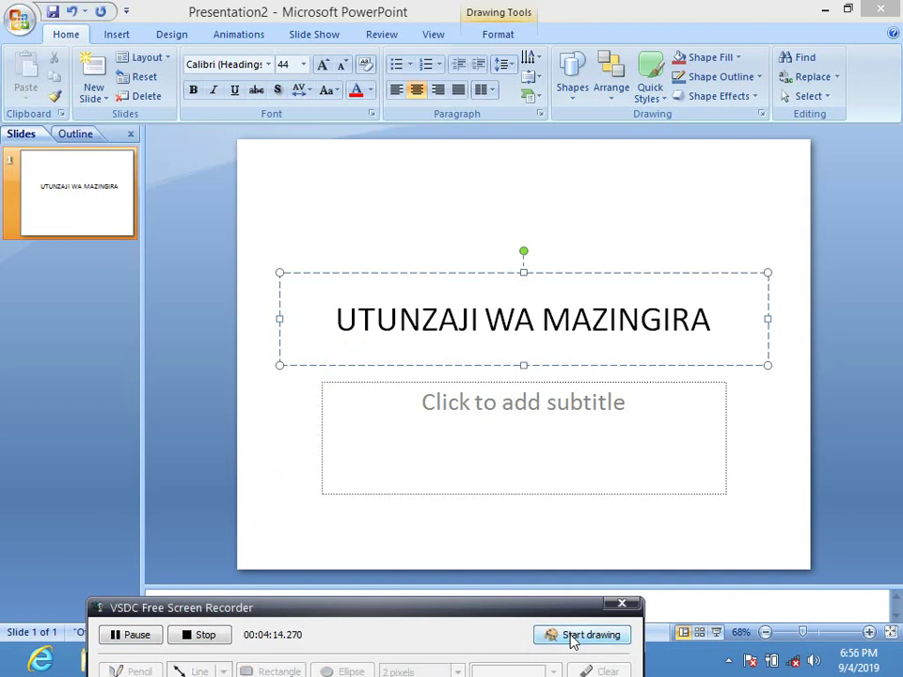
click(478, 429)
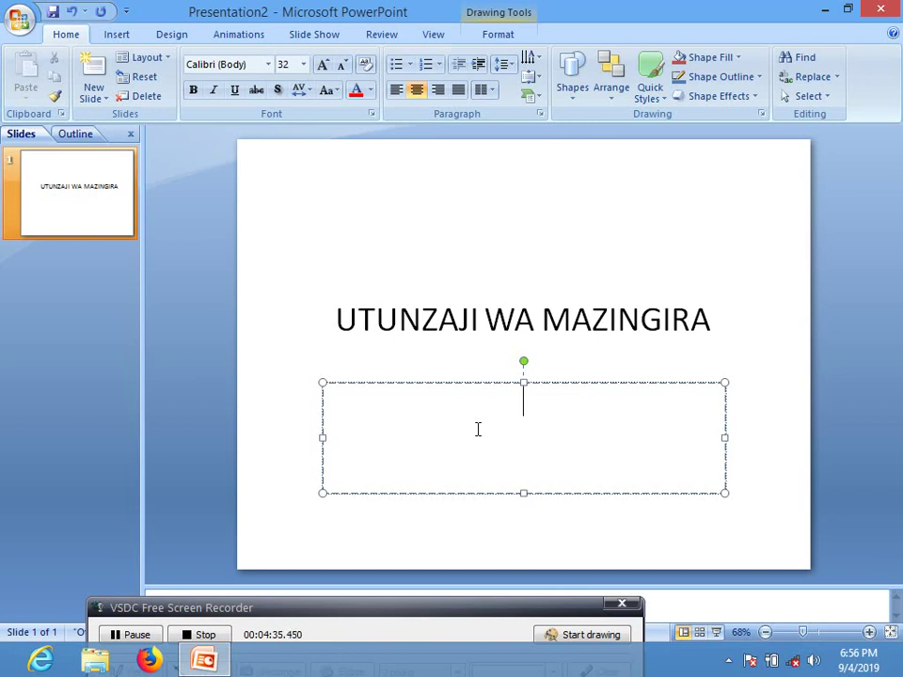
text(MAZI)
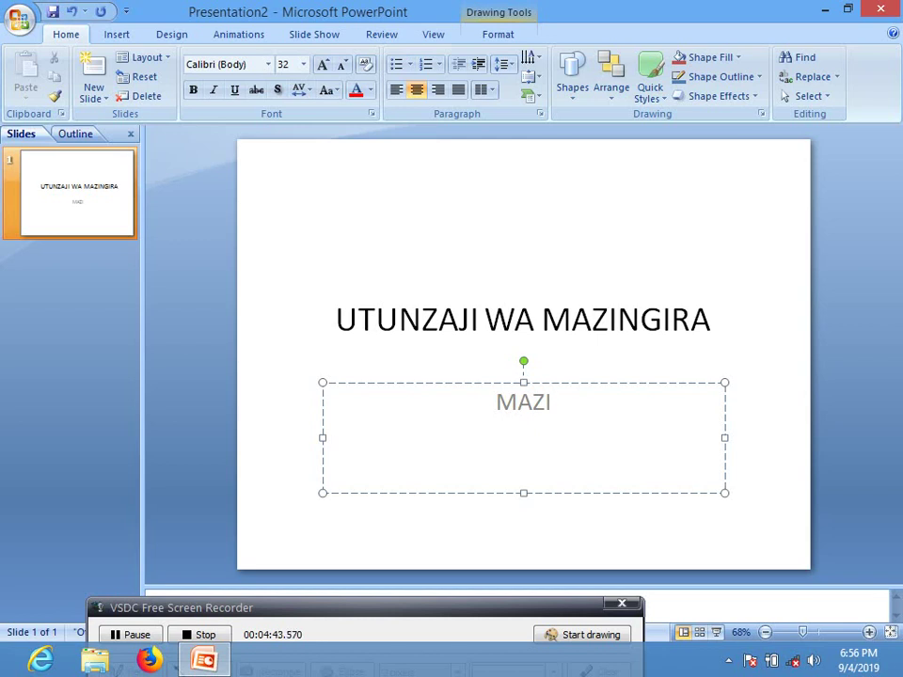
text(GIRA)
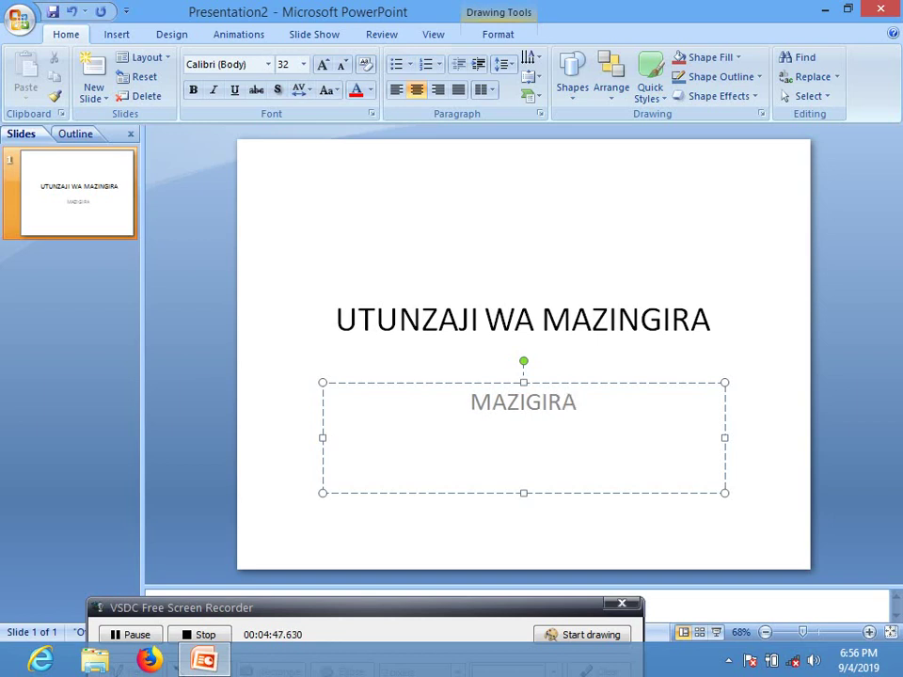
text( YANAYO )
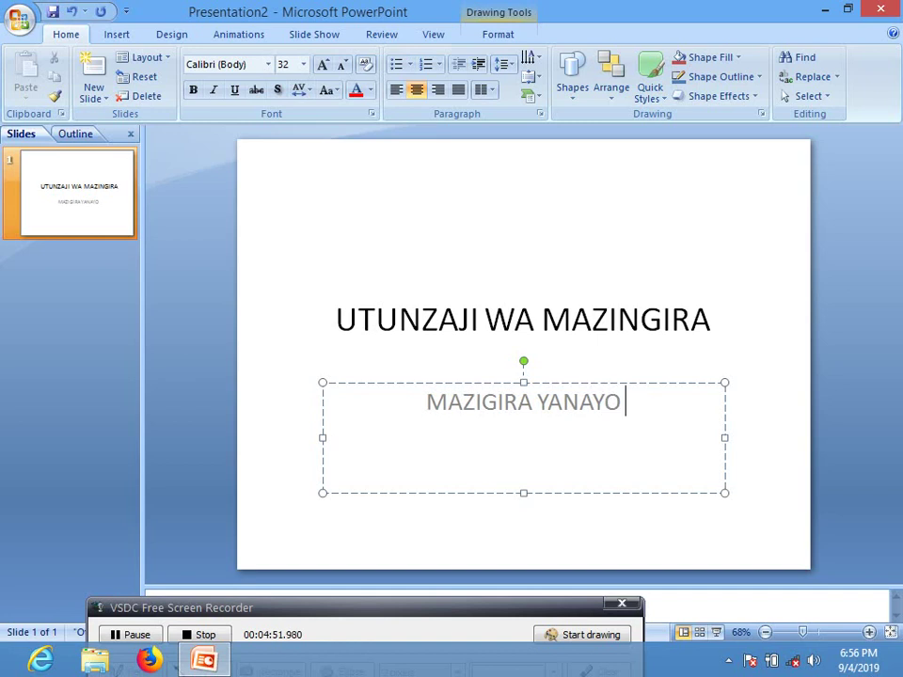
text(TUZUNGUKA)
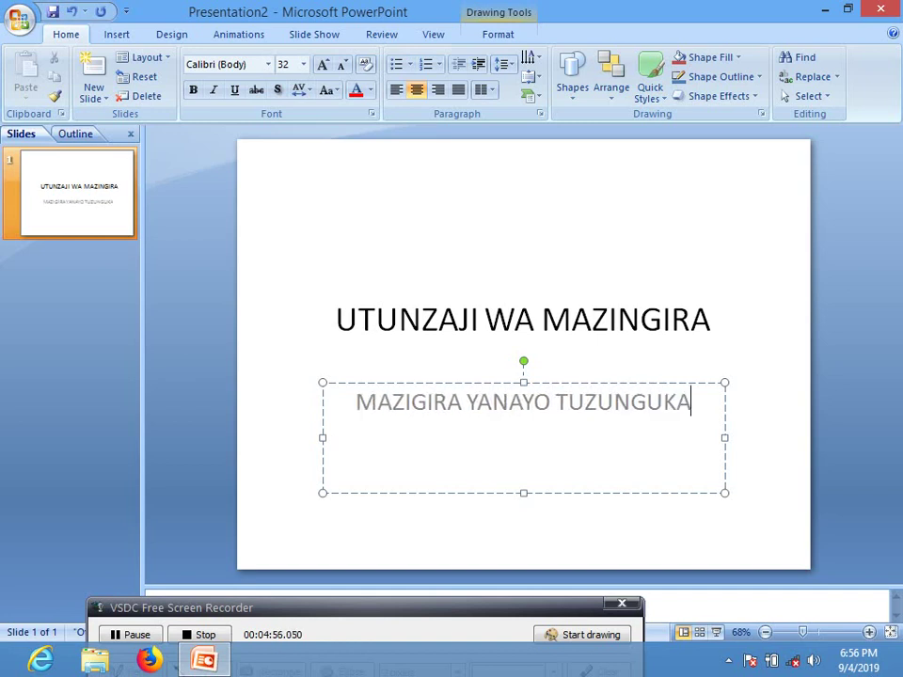
key(BackSpace)
key(BackSpace)
key(BackSpace)
key(BackSpace)
key(BackSpace)
key(BackSpace)
key(BackSpace)
key(BackSpace)
key(BackSpace)
key(BackSpace)
key(BackSpace)
key(BackSpace)
key(BackSpace)
key(BackSpace)
key(BackSpace)
key(BackSpace)
key(BackSpace)
key(BackSpace)
key(BackSpace)
key(BackSpace)
key(BackSpace)
key(BackSpace)
key(BackSpace)
key(BackSpace)
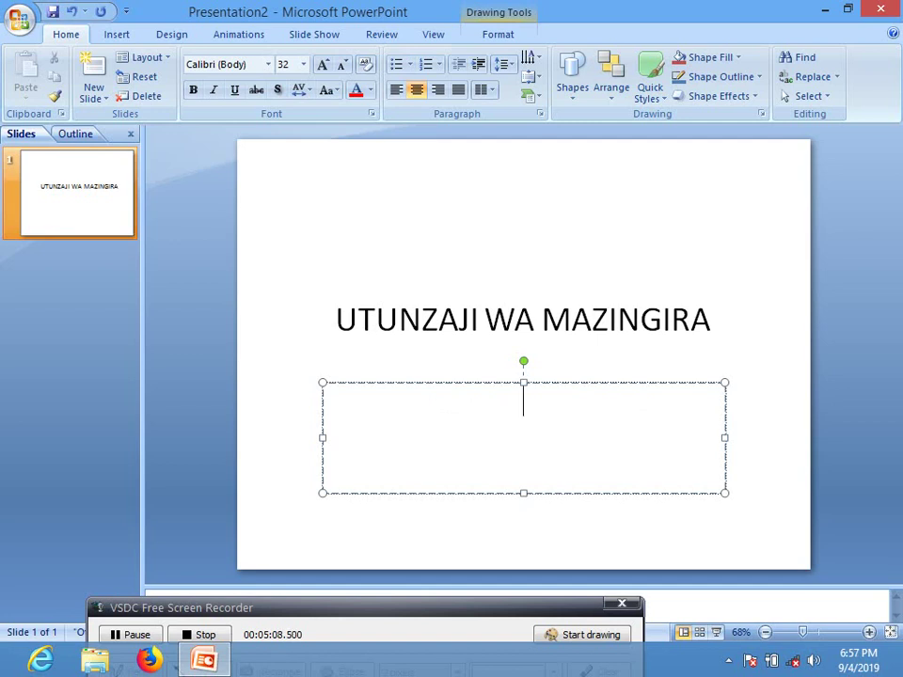
Step: Enter 'BY' followed by the author's name in the subtitle, fixing typos along the way
text(b)
key(BackSpace)
text(BY )
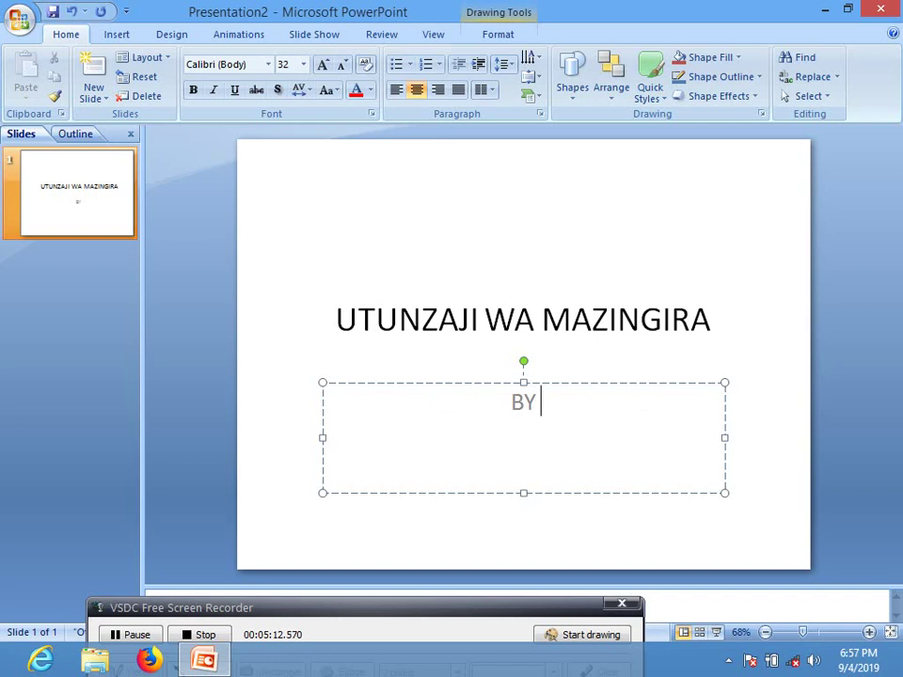
text(p)
key(BackSpace)
text(PUX)
key(BackSpace)
key(BackSpace)
key(BackSpace)
text(ux Pyzah)
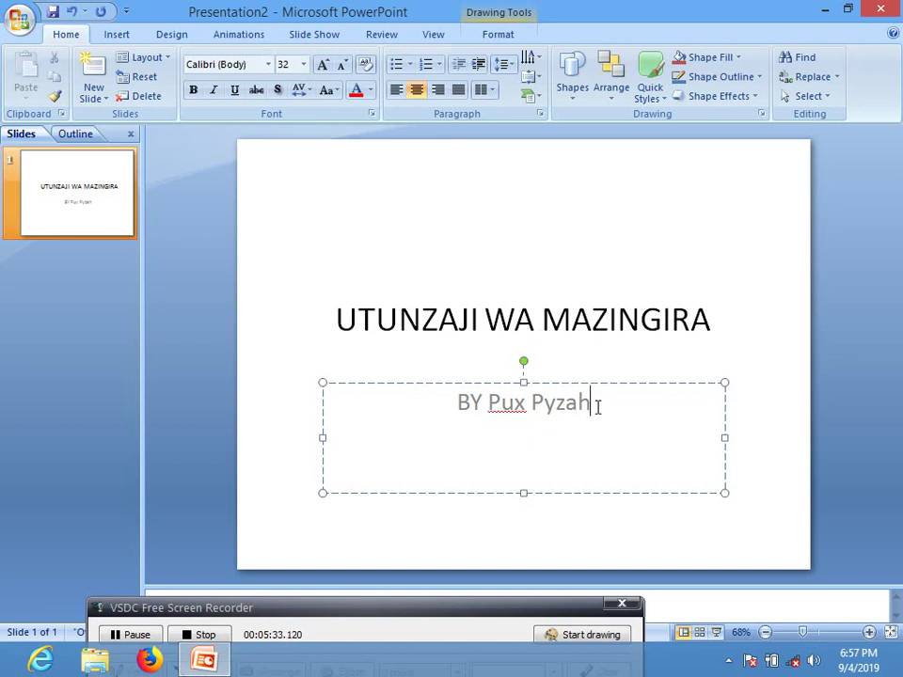
Step: Replace the name after BY with the author's corrected name and deselect the subtitle
drag(592, 405, 489, 406)
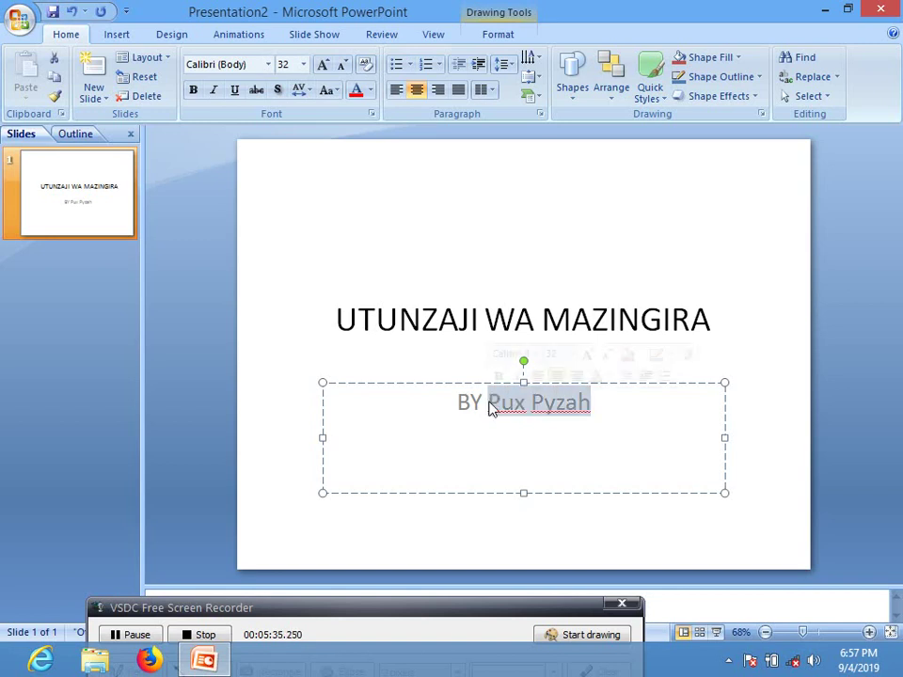
text(P)
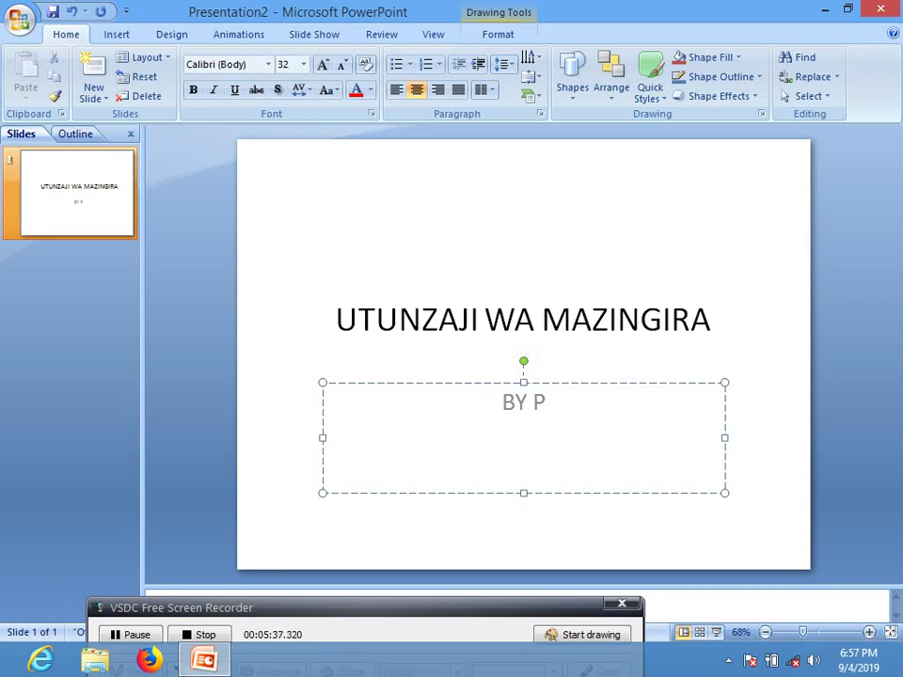
text(ro. Mazi)
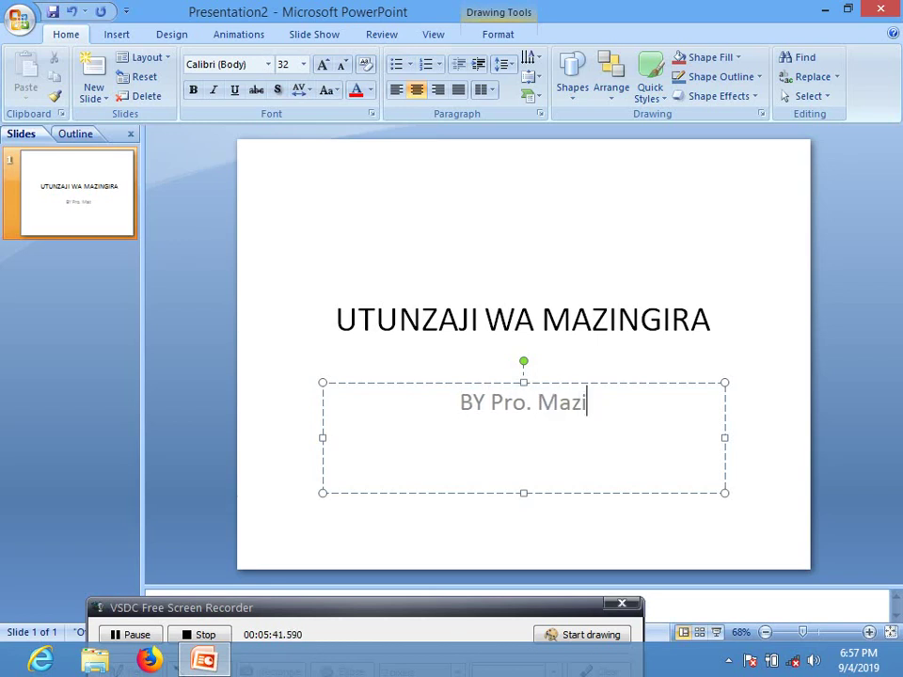
text(ngira)
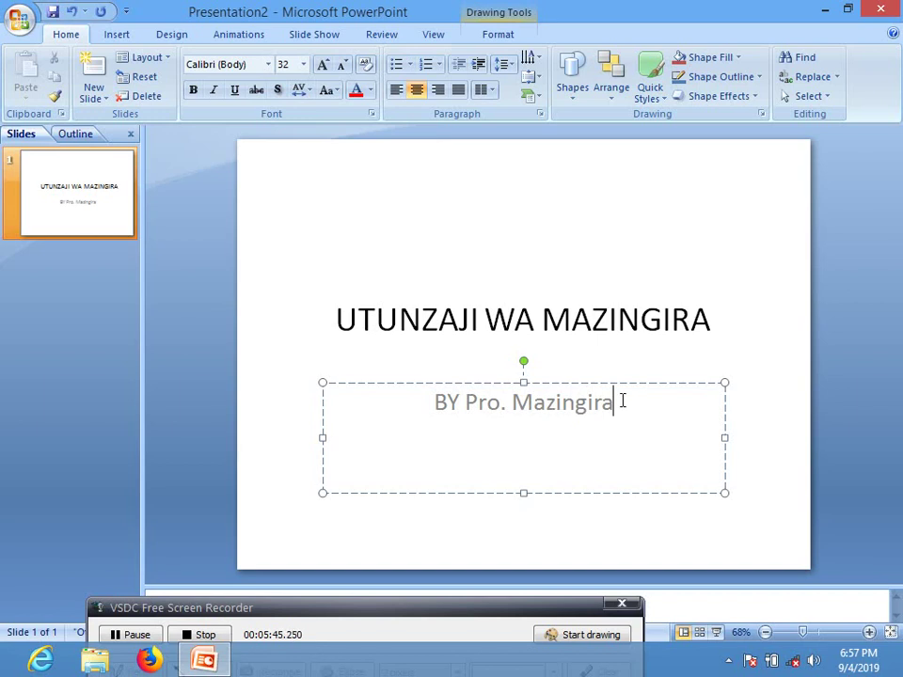
drag(621, 401, 479, 415)
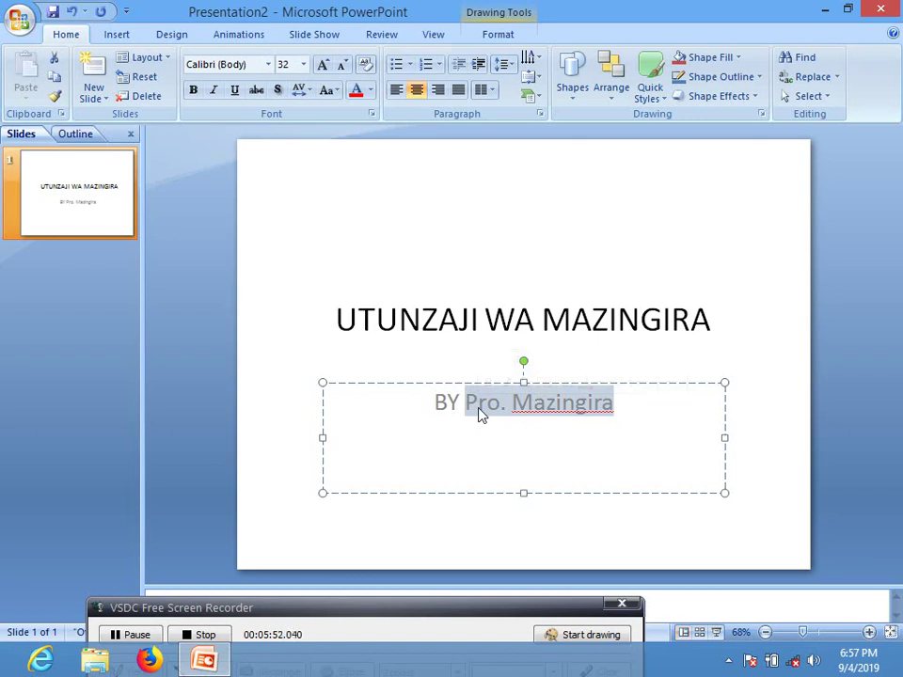
text(Pu)
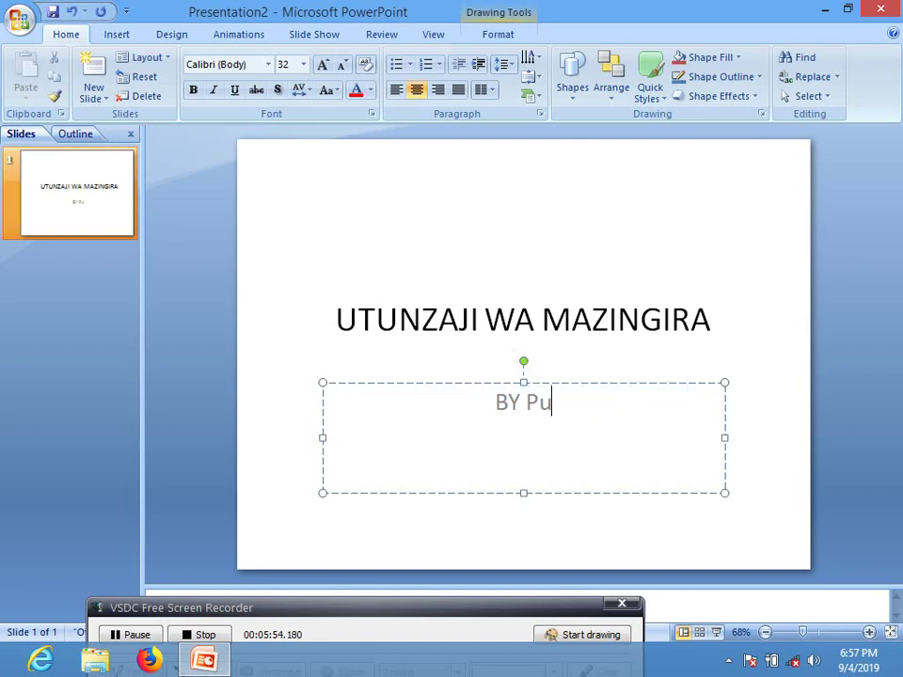
text(x Pyzah)
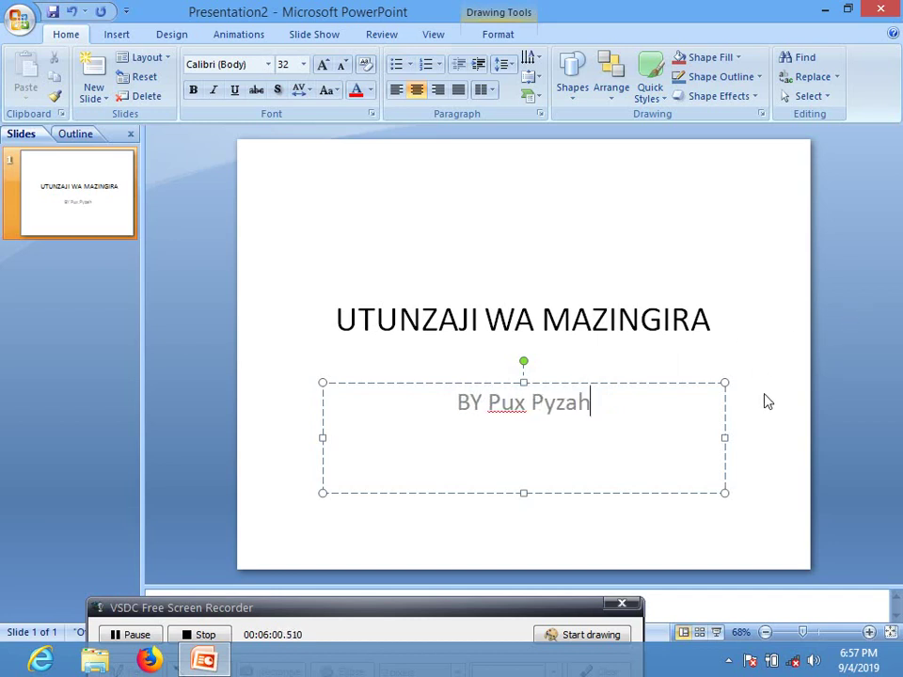
click(768, 402)
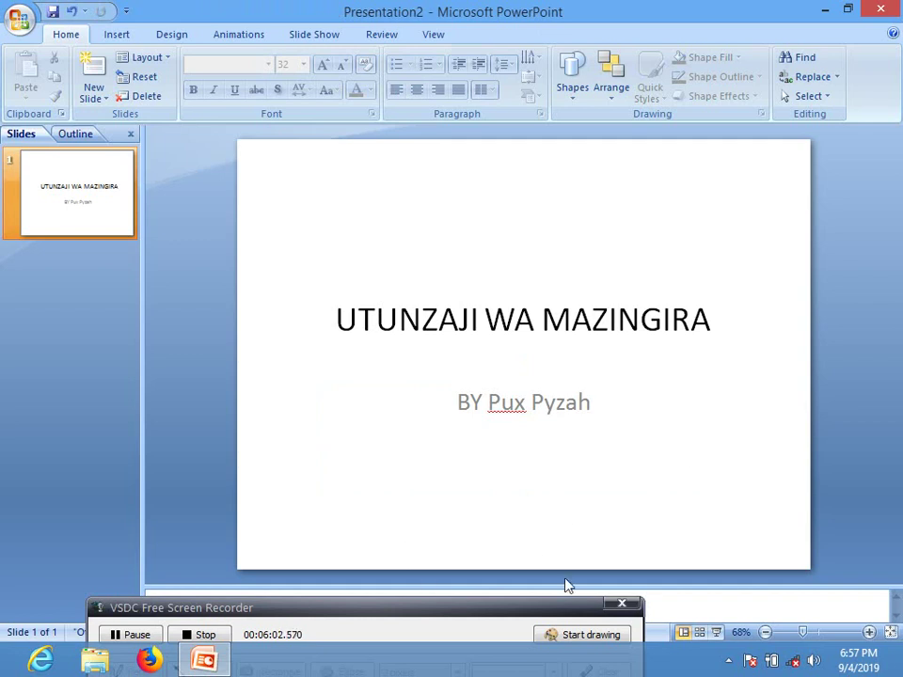
click(596, 640)
Step: Insert a second Title and Content slide after the title slide
drag(375, 527, 482, 422)
click(597, 642)
click(564, 637)
mouse_move(217, 292)
mouse_down()
mouse_move(117, 85)
mouse_move(110, 101)
mouse_up()
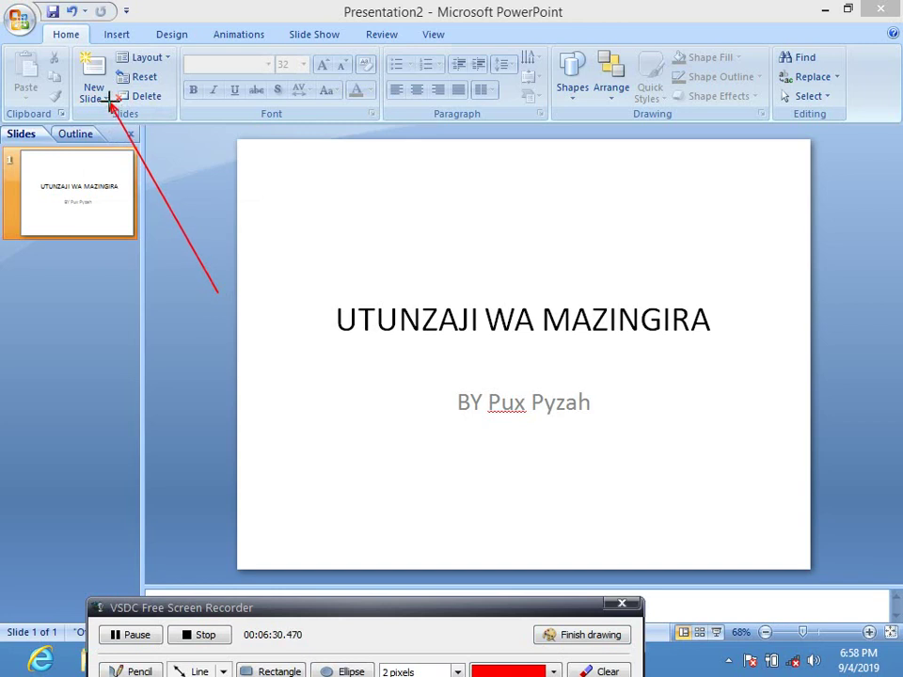
mouse_move(108, 90)
mouse_down()
mouse_move(95, 88)
mouse_move(102, 71)
mouse_up()
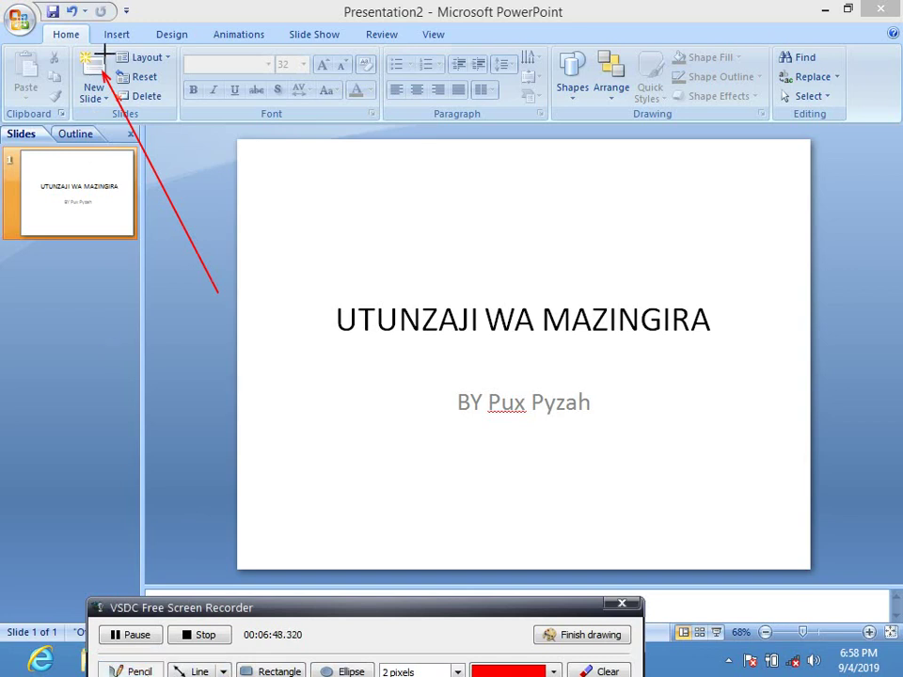
mouse_move(94, 49)
mouse_down()
mouse_move(79, 73)
mouse_move(111, 68)
mouse_move(94, 47)
mouse_move(83, 61)
mouse_up()
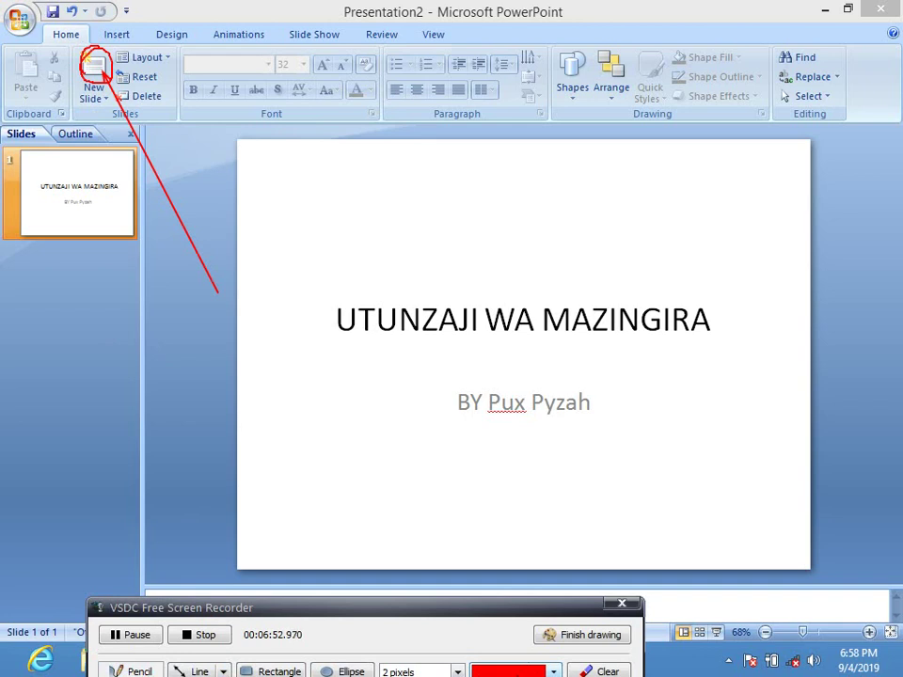
click(534, 670)
click(522, 569)
mouse_move(84, 36)
mouse_down()
mouse_move(66, 34)
mouse_move(76, 68)
mouse_move(84, 37)
mouse_move(67, 37)
mouse_move(83, 49)
mouse_move(79, 42)
mouse_up()
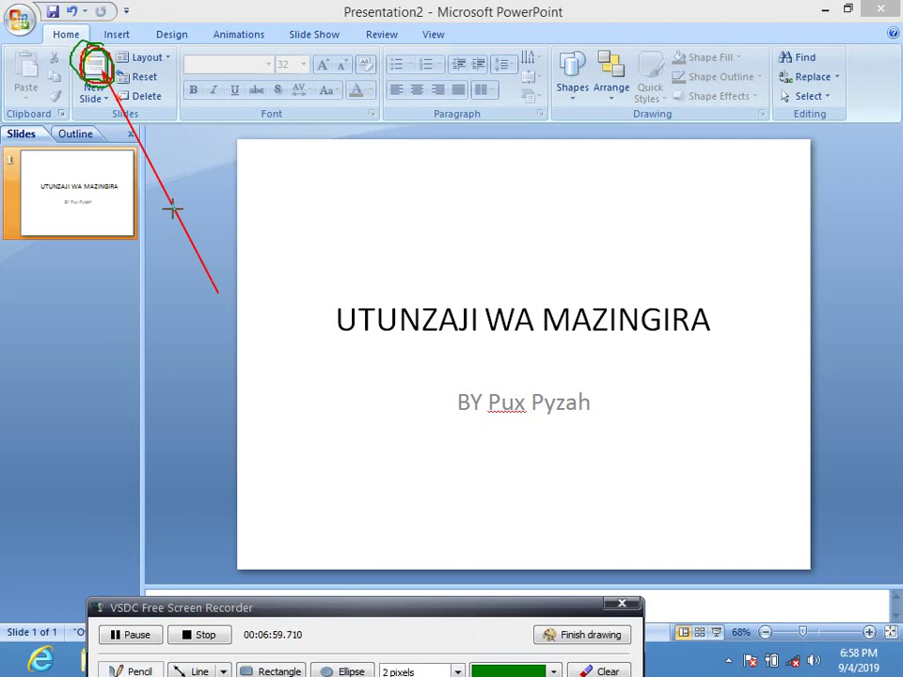
click(584, 639)
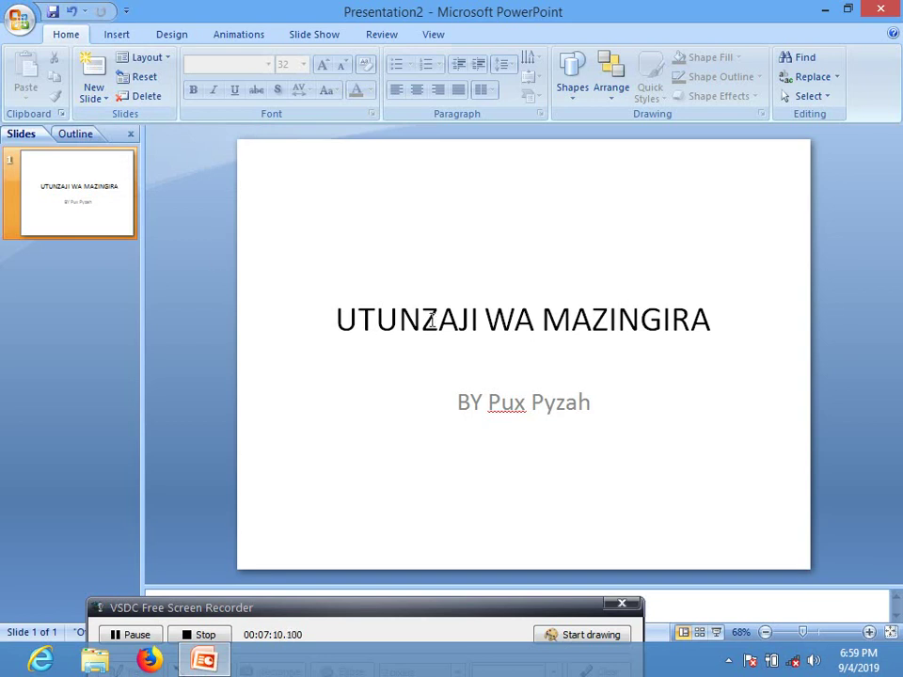
click(93, 67)
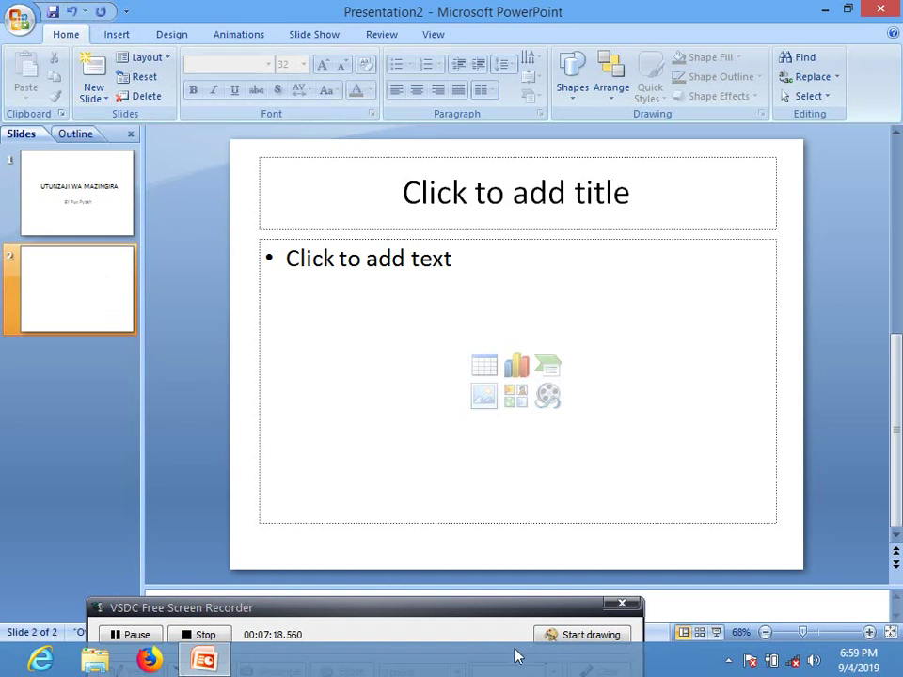
click(583, 635)
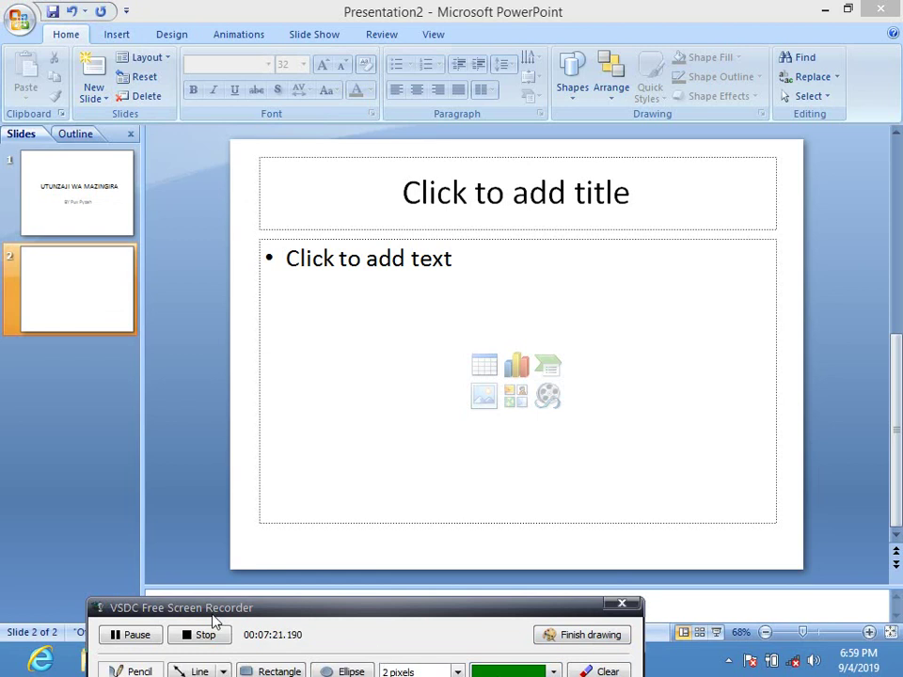
click(117, 670)
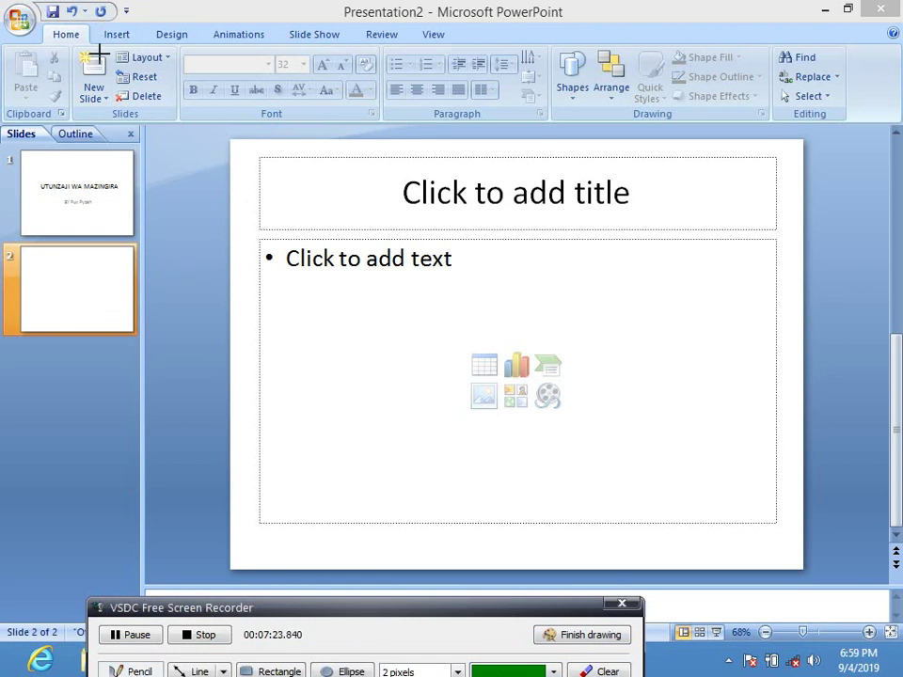
mouse_move(83, 49)
mouse_down()
mouse_move(81, 72)
mouse_move(98, 45)
mouse_up()
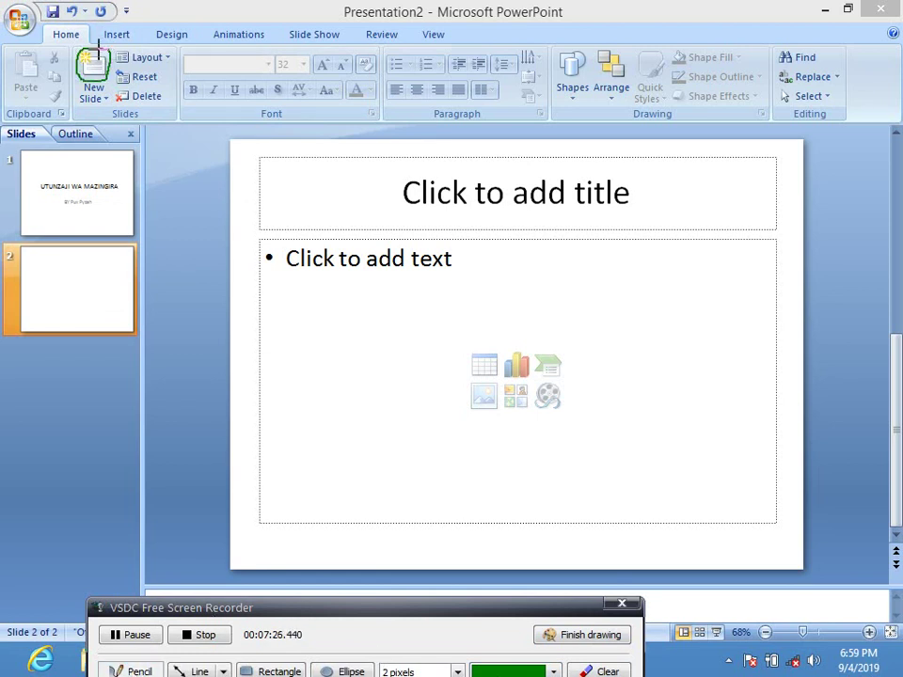
click(179, 669)
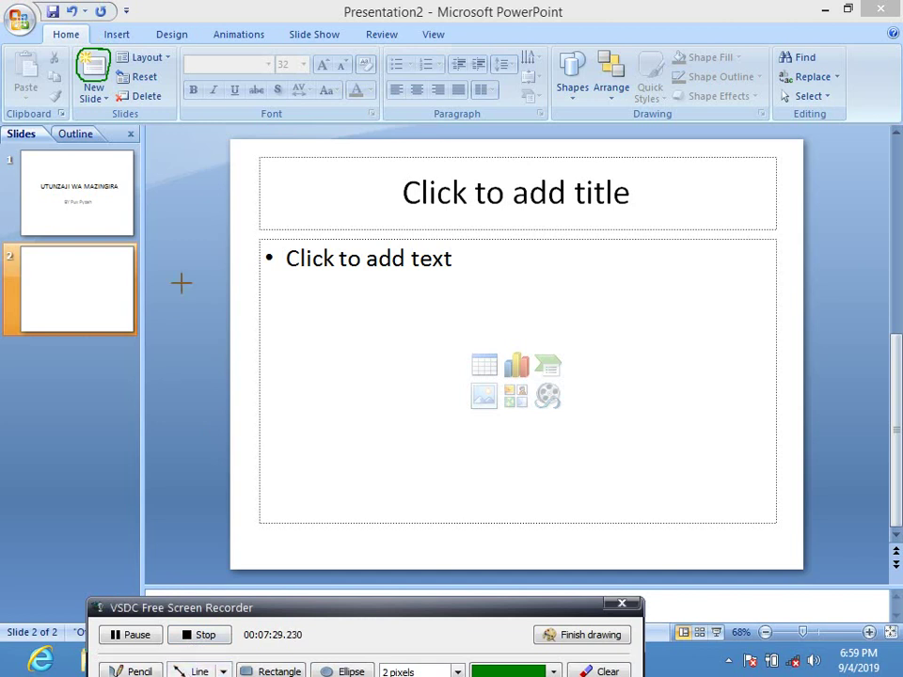
mouse_move(172, 177)
mouse_down()
mouse_move(109, 113)
mouse_move(110, 101)
mouse_up()
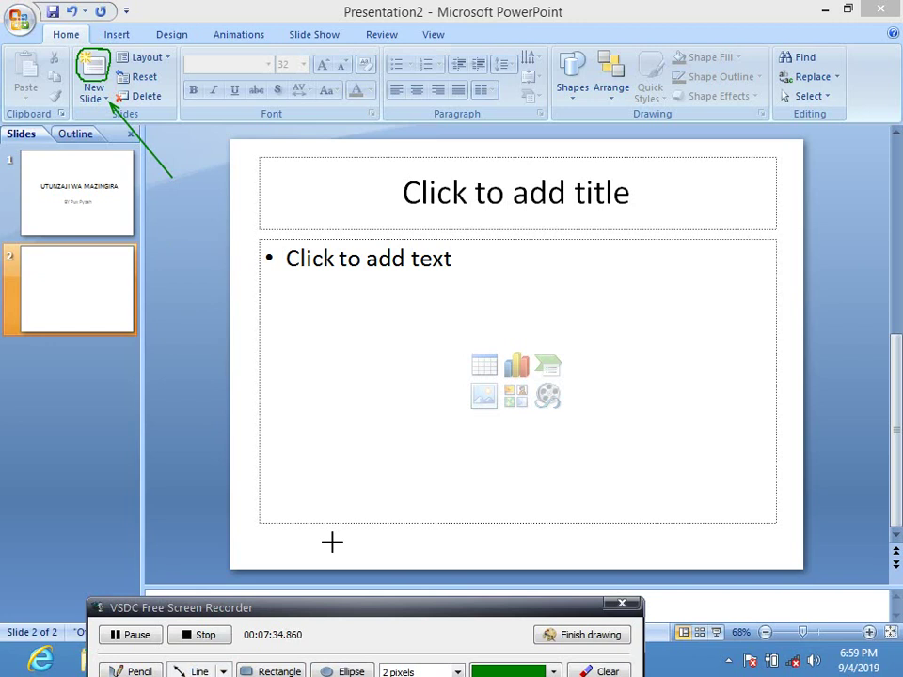
click(547, 672)
click(488, 599)
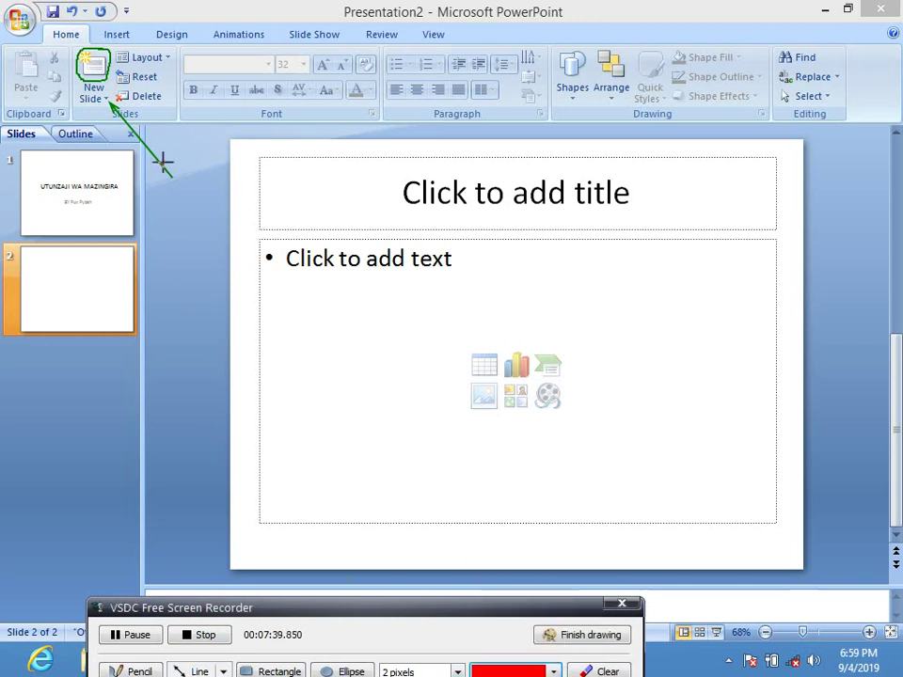
mouse_move(178, 178)
mouse_down()
mouse_move(121, 134)
mouse_move(110, 97)
mouse_up()
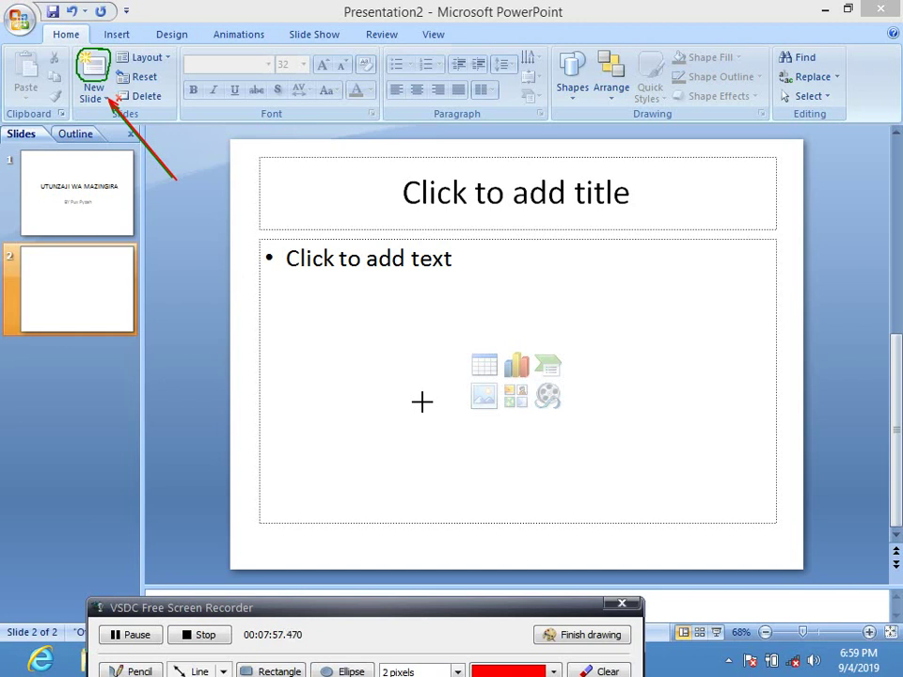
click(575, 638)
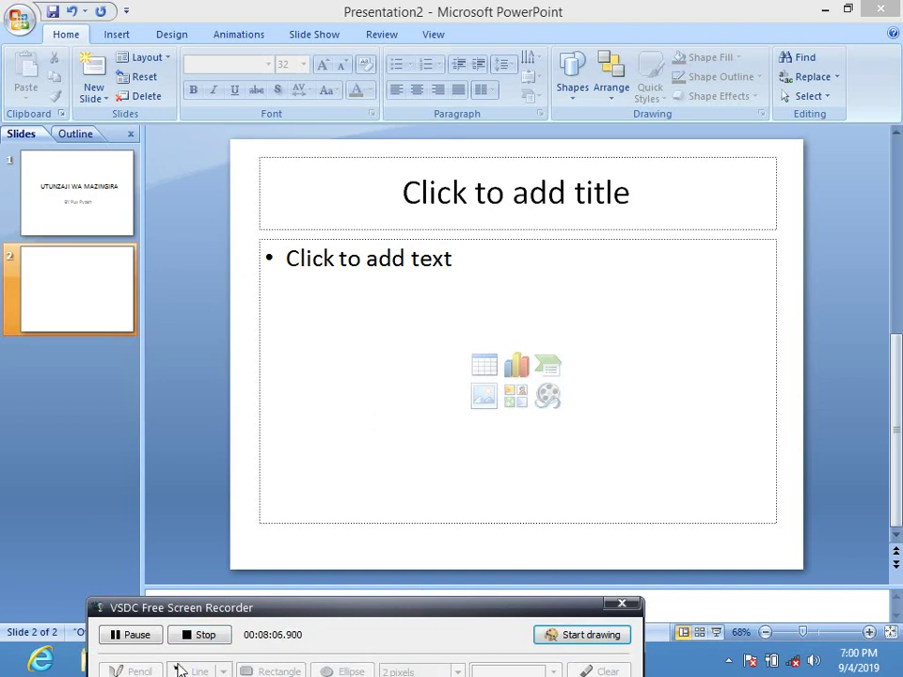
click(549, 639)
mouse_move(206, 292)
mouse_down()
mouse_move(132, 131)
mouse_move(99, 97)
mouse_move(106, 106)
mouse_up()
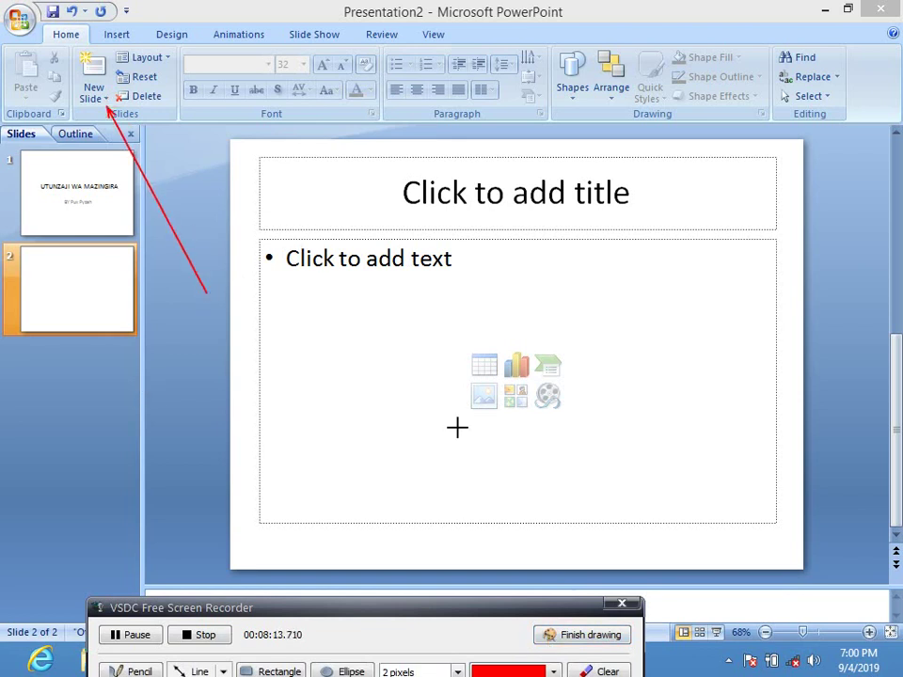
click(591, 635)
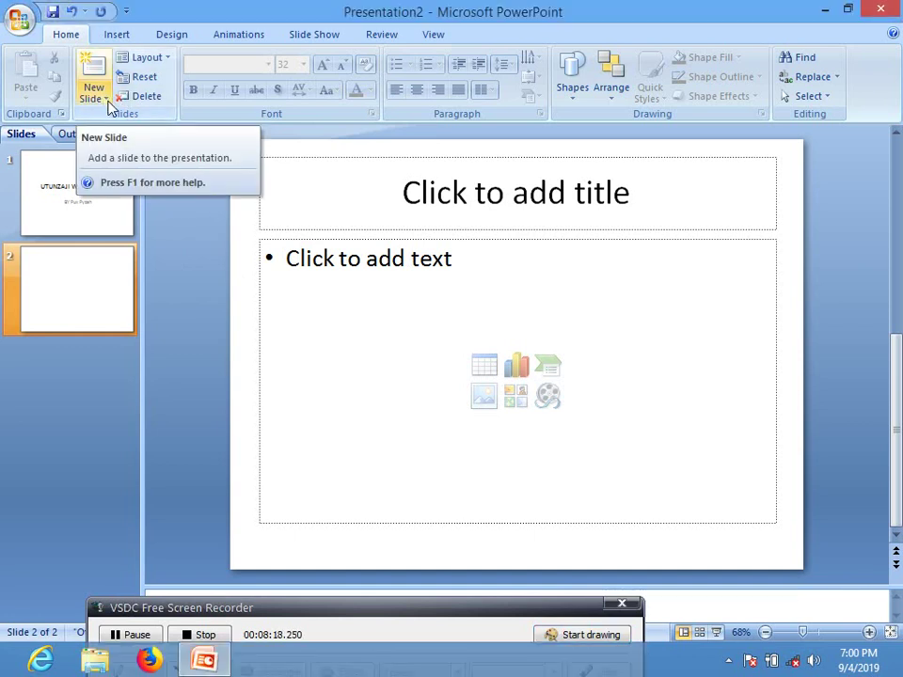
click(110, 103)
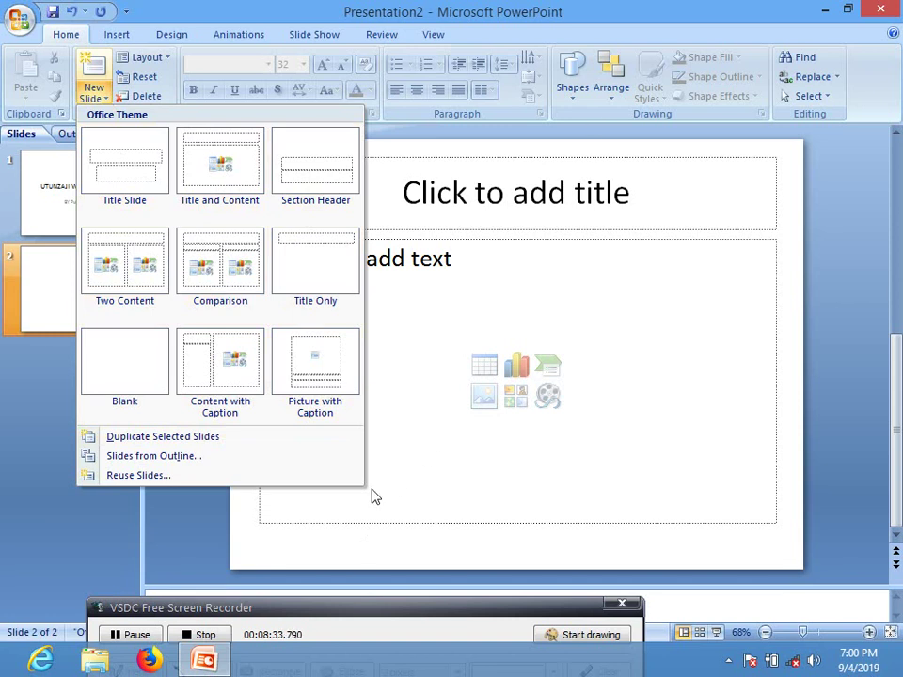
click(344, 558)
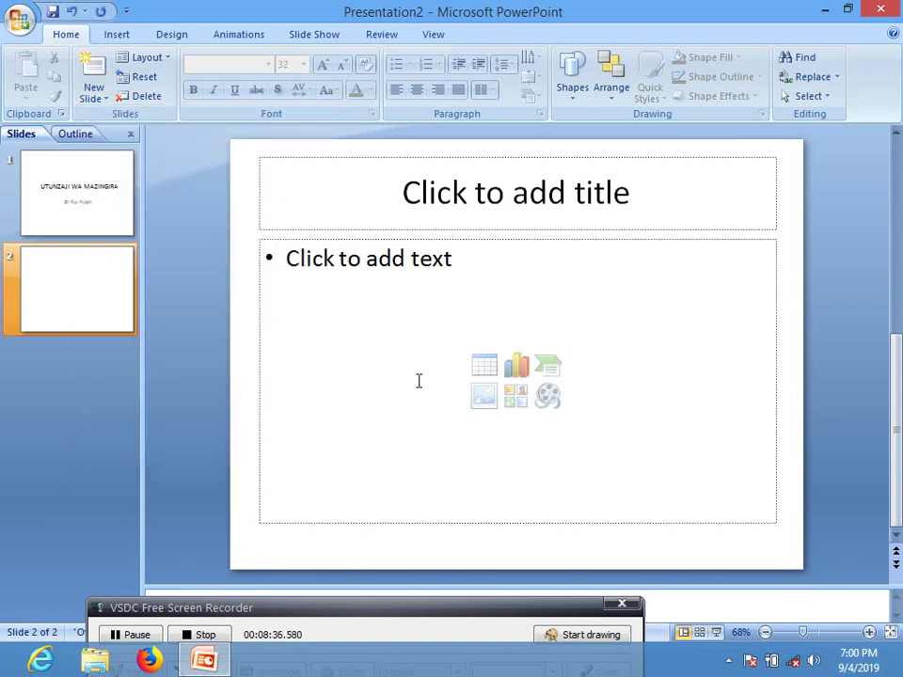
click(477, 205)
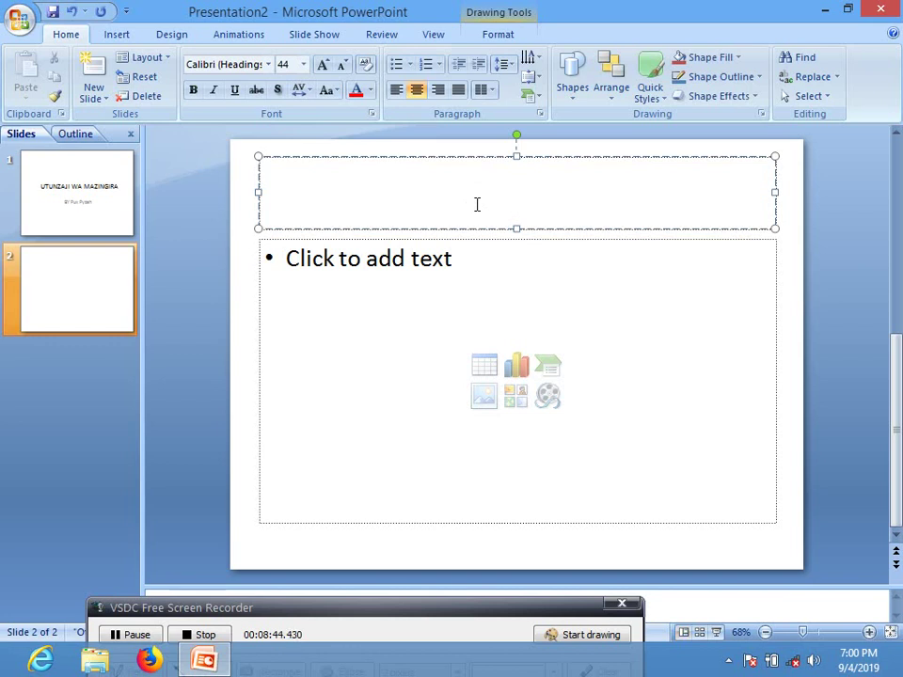
Step: Title slide 2 'FAIDA ZA KUTUNZA MAZINGIRA' and place the cursor in its content box
text(FAIDA Z)
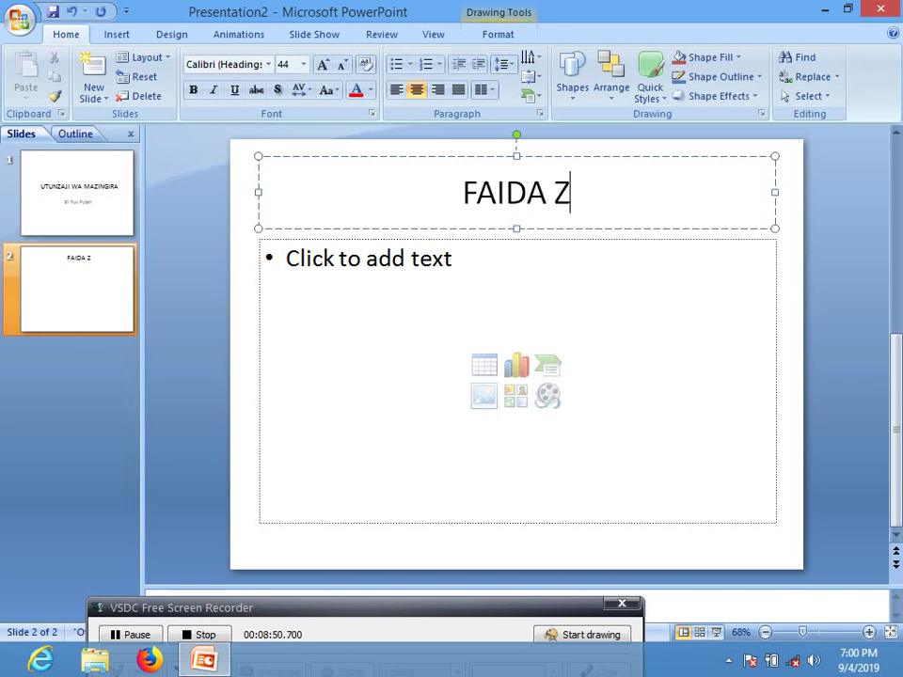
text(A KU)
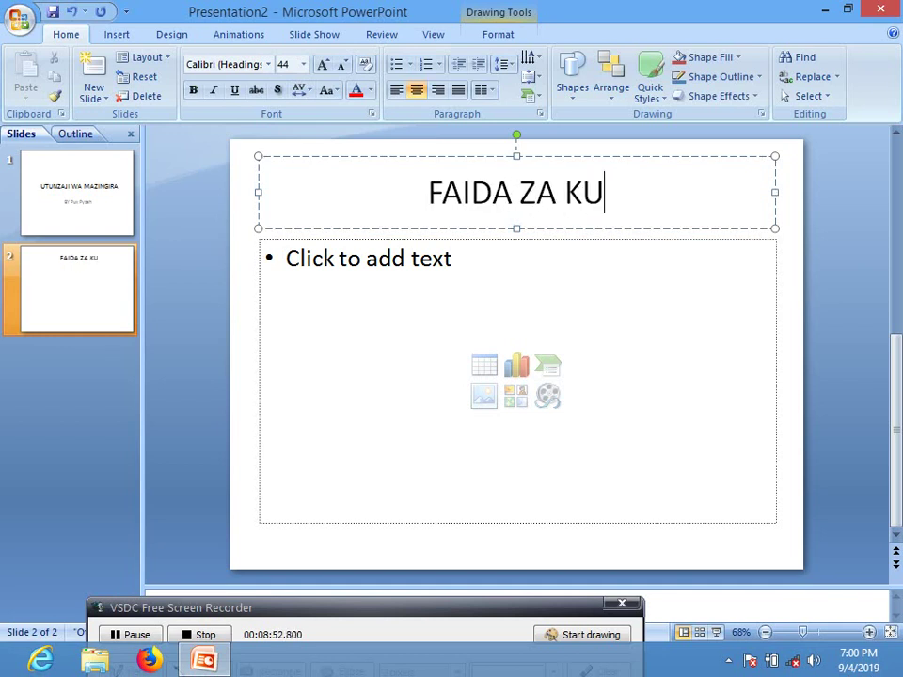
text(TUNZA)
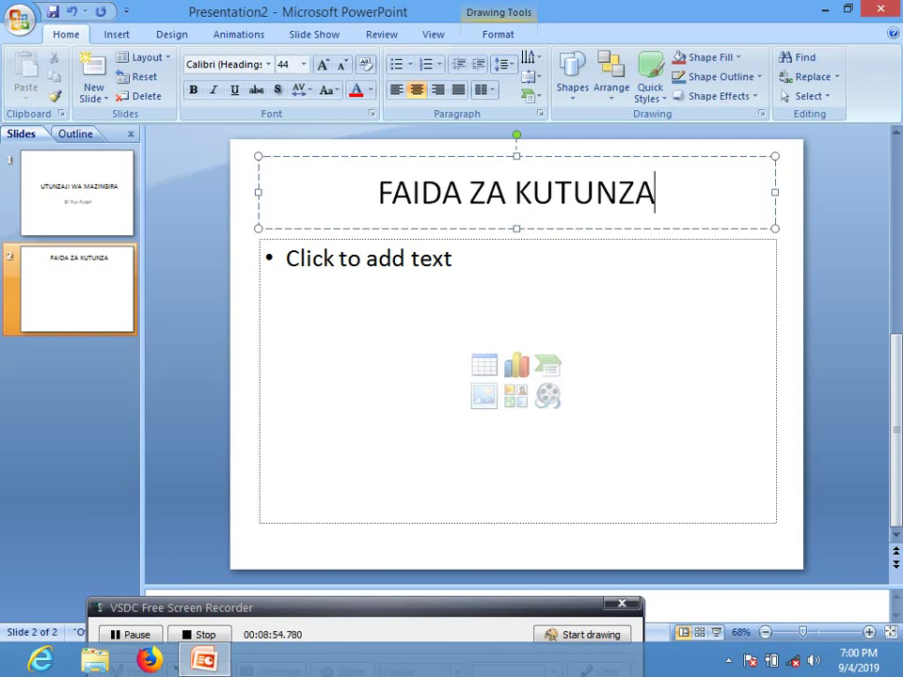
text( MAZI)
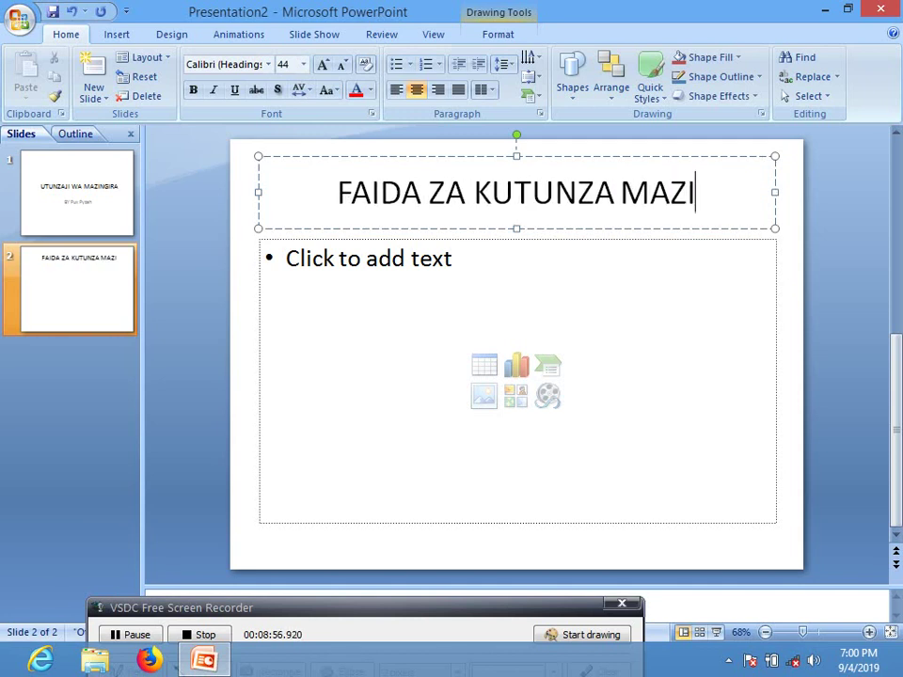
text(NGIRA)
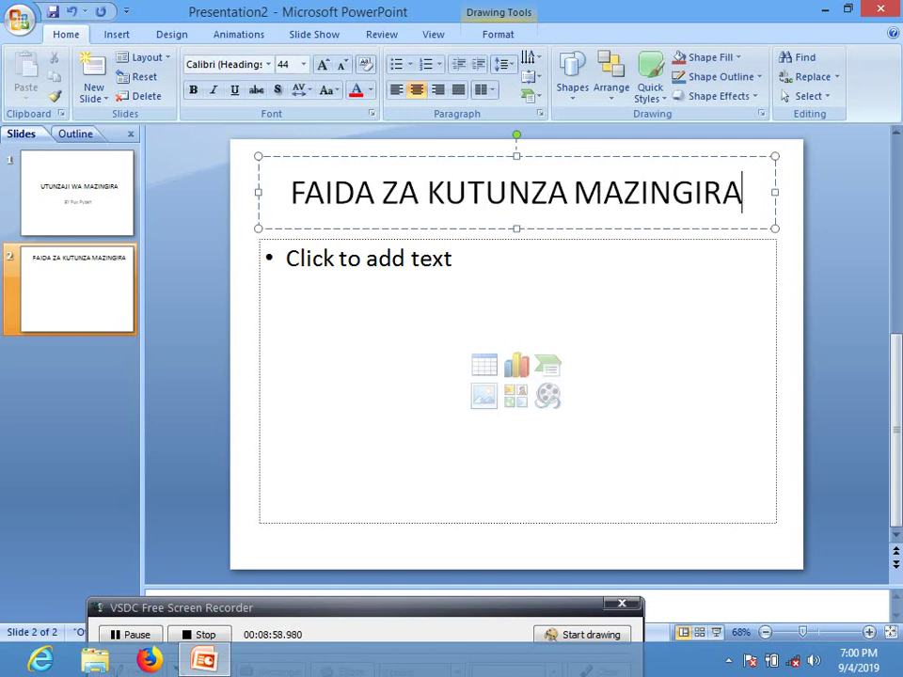
click(631, 313)
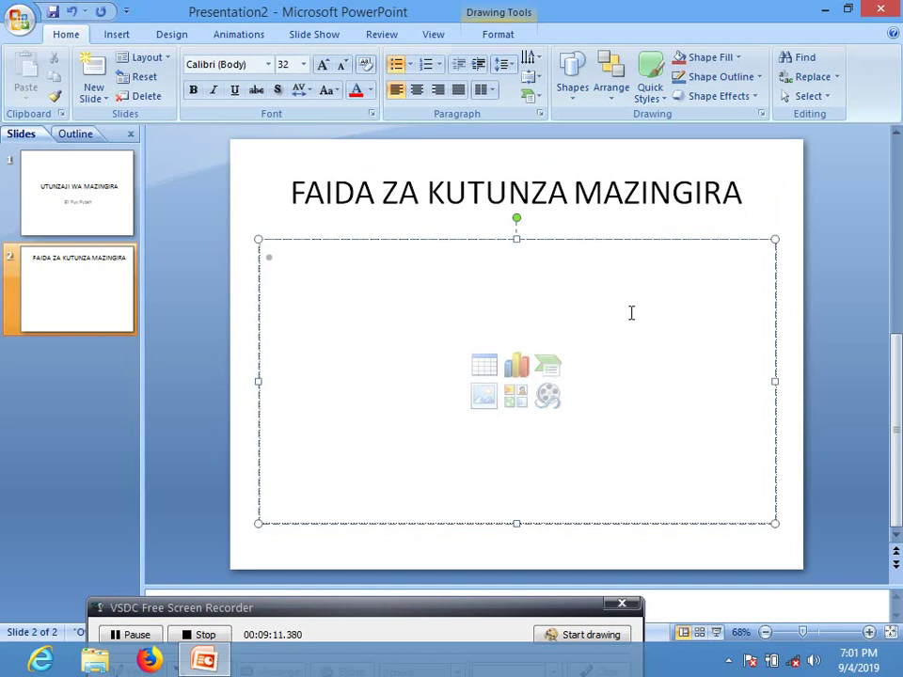
text(ICDH )
text(DDGYDG)
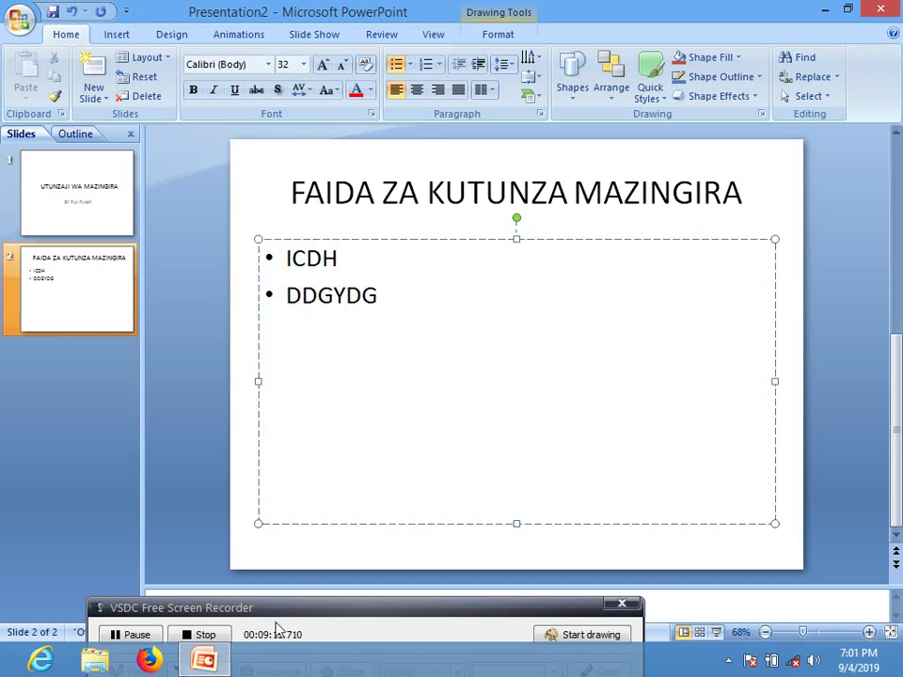
click(578, 636)
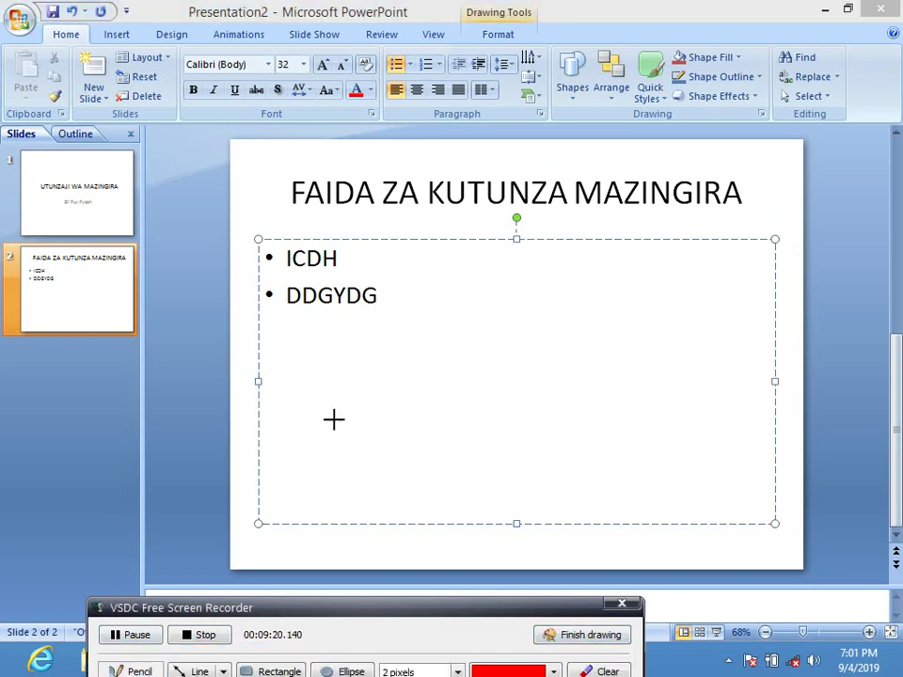
mouse_move(280, 284)
mouse_down()
mouse_move(255, 303)
mouse_move(268, 296)
mouse_move(268, 243)
mouse_move(277, 266)
mouse_up()
click(566, 637)
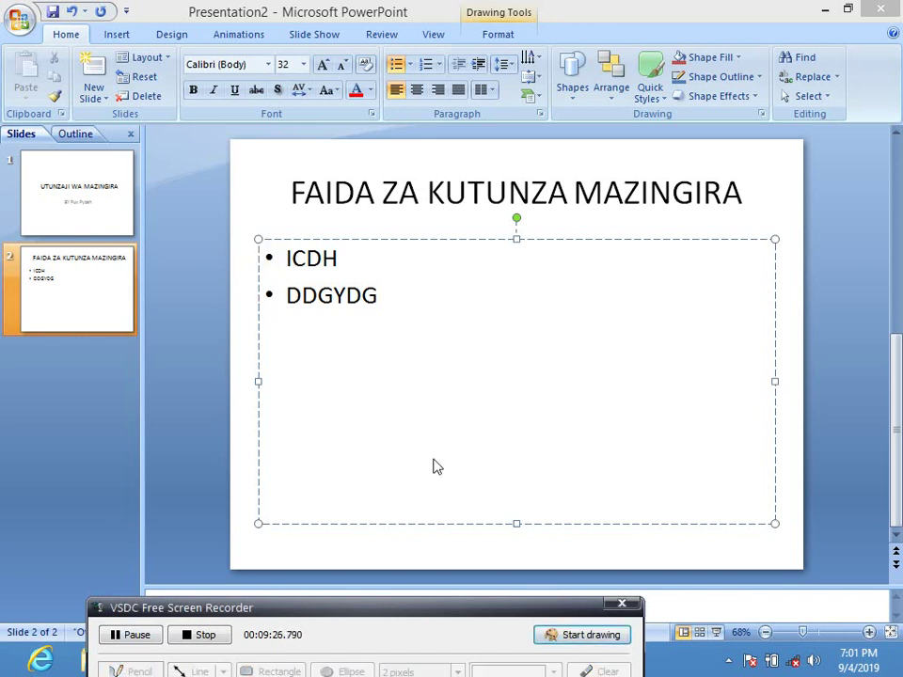
key(BackSpace)
key(BackSpace)
key(BackSpace)
key(BackSpace)
key(BackSpace)
key(BackSpace)
key(BackSpace)
key(BackSpace)
key(BackSpace)
key(BackSpace)
key(BackSpace)
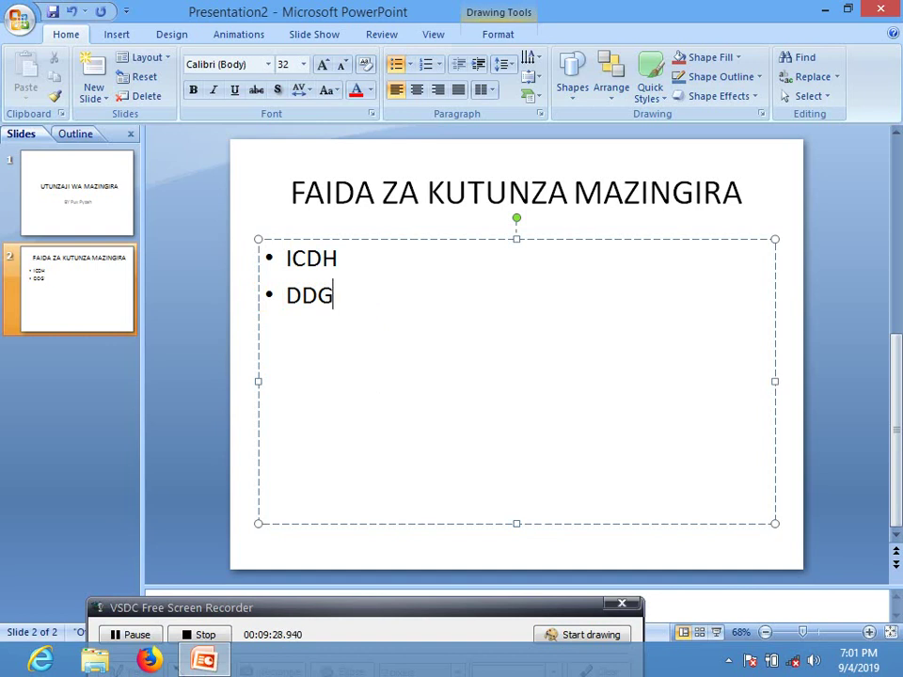
key(BackSpace)
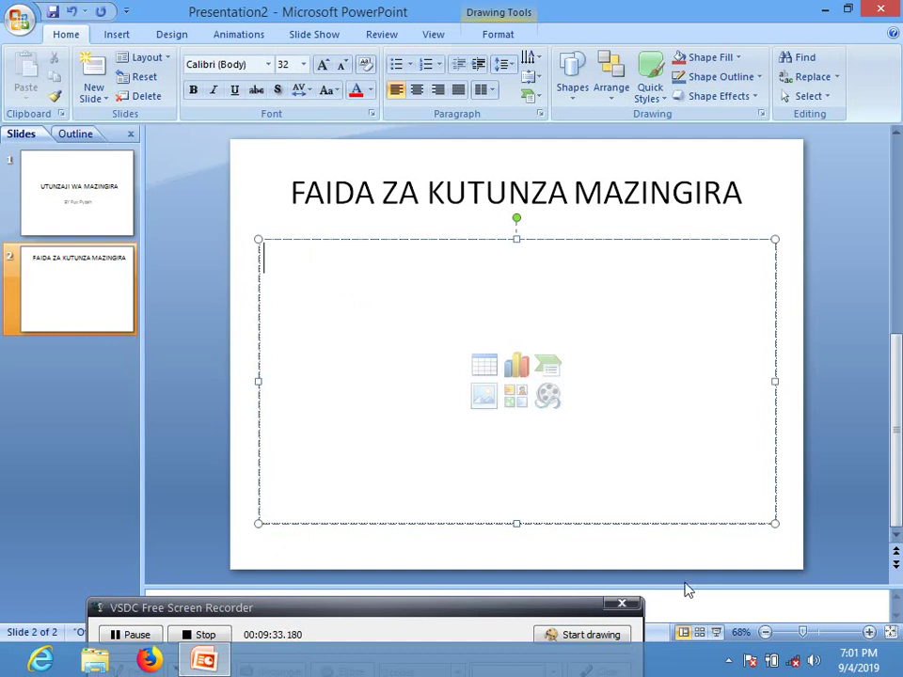
click(572, 637)
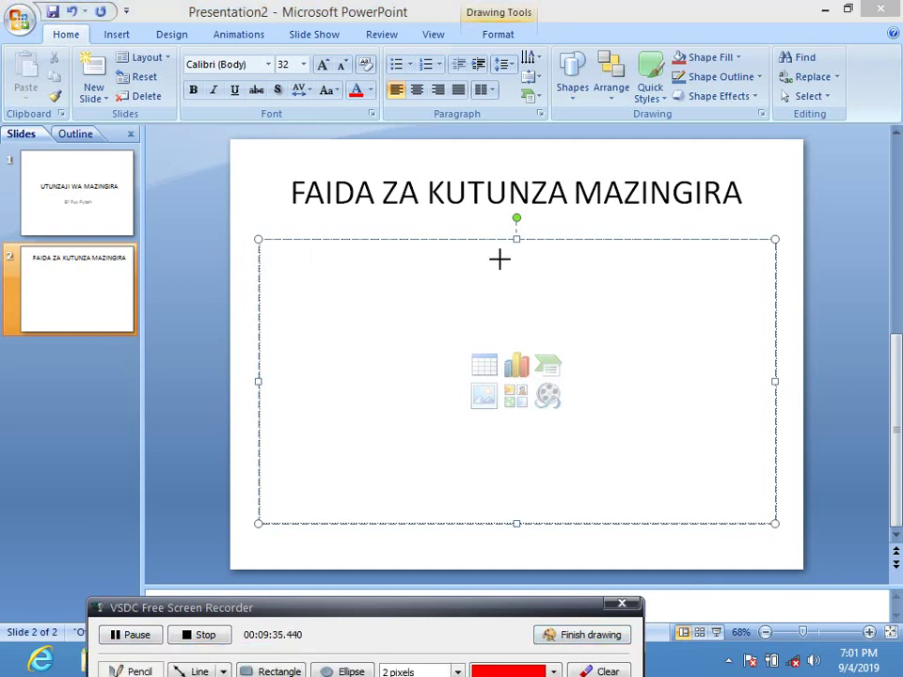
mouse_move(561, 190)
mouse_down()
mouse_move(457, 117)
mouse_move(436, 83)
mouse_up()
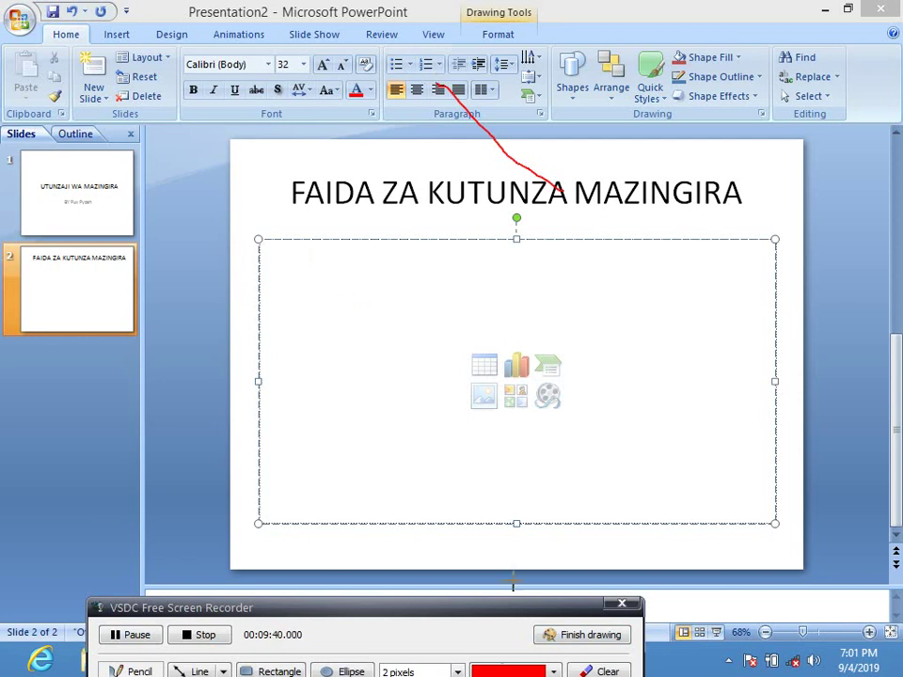
click(616, 636)
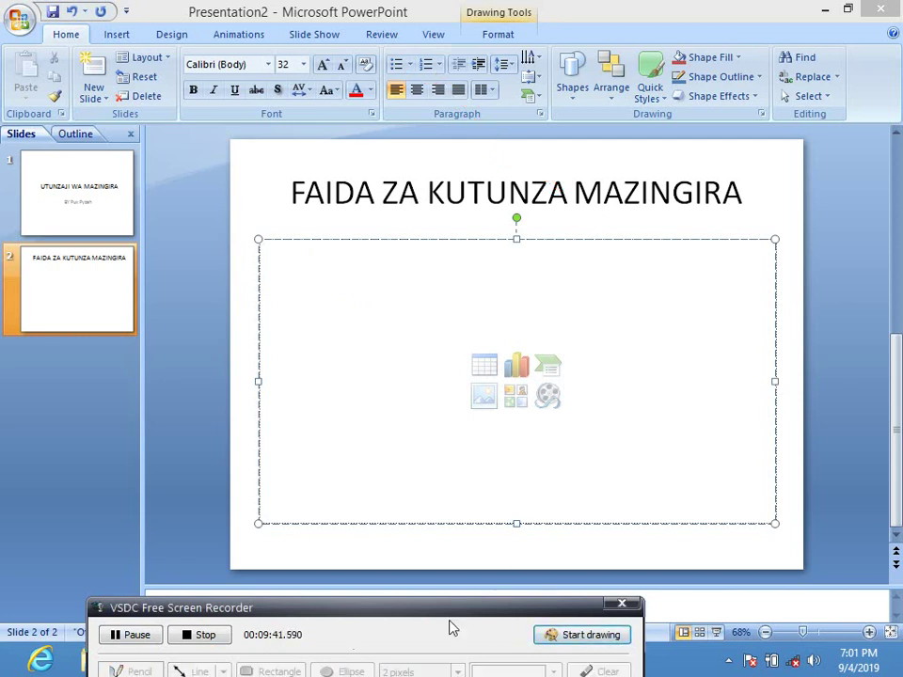
click(550, 635)
mouse_move(433, 45)
mouse_down()
mouse_move(389, 42)
mouse_move(379, 68)
mouse_move(440, 80)
mouse_move(460, 61)
mouse_move(430, 44)
mouse_up()
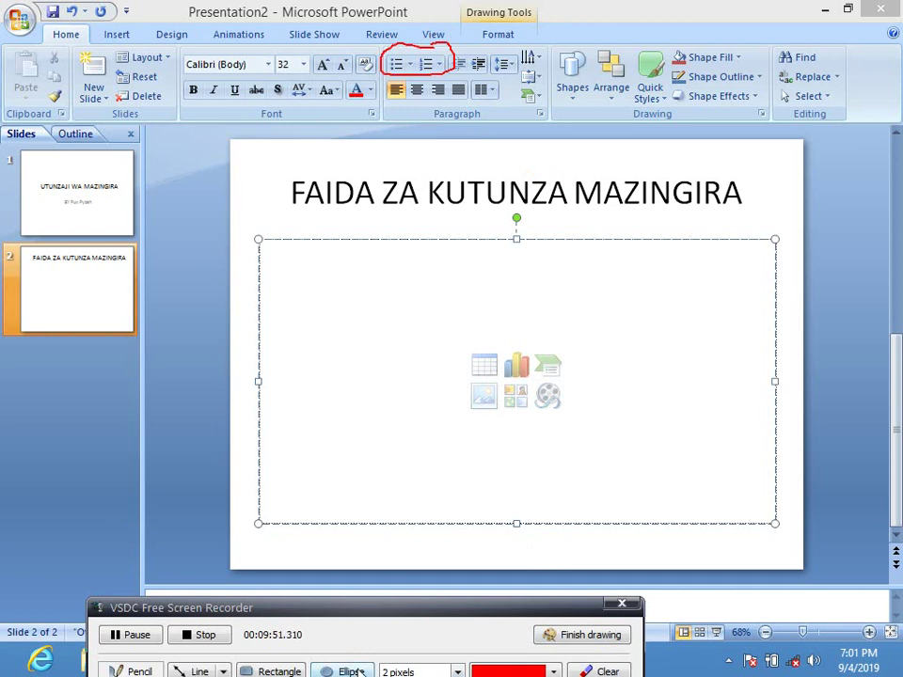
click(199, 672)
mouse_move(542, 224)
mouse_down()
mouse_move(480, 161)
mouse_move(428, 75)
mouse_up()
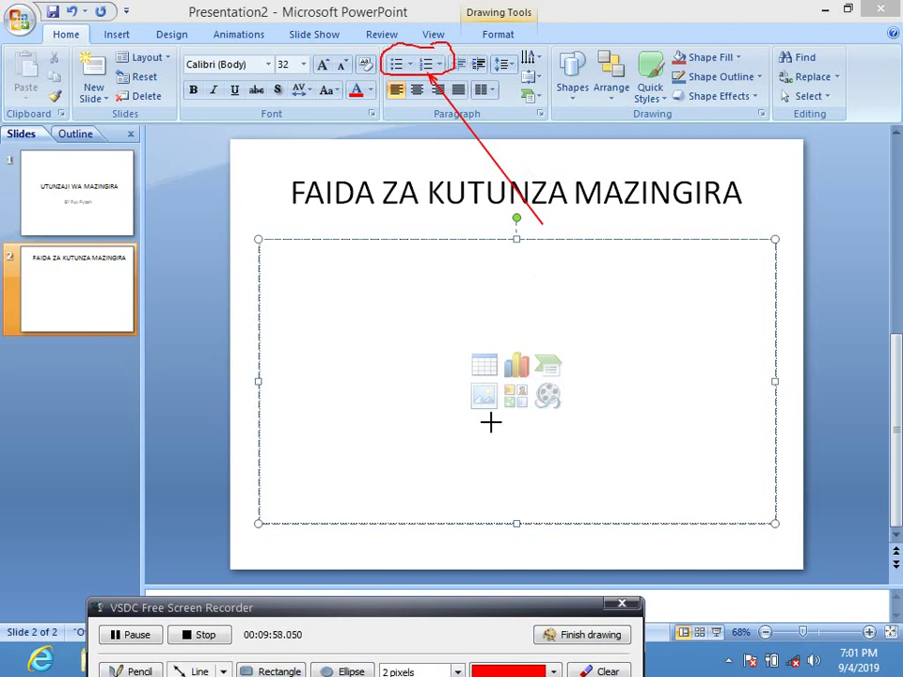
click(562, 637)
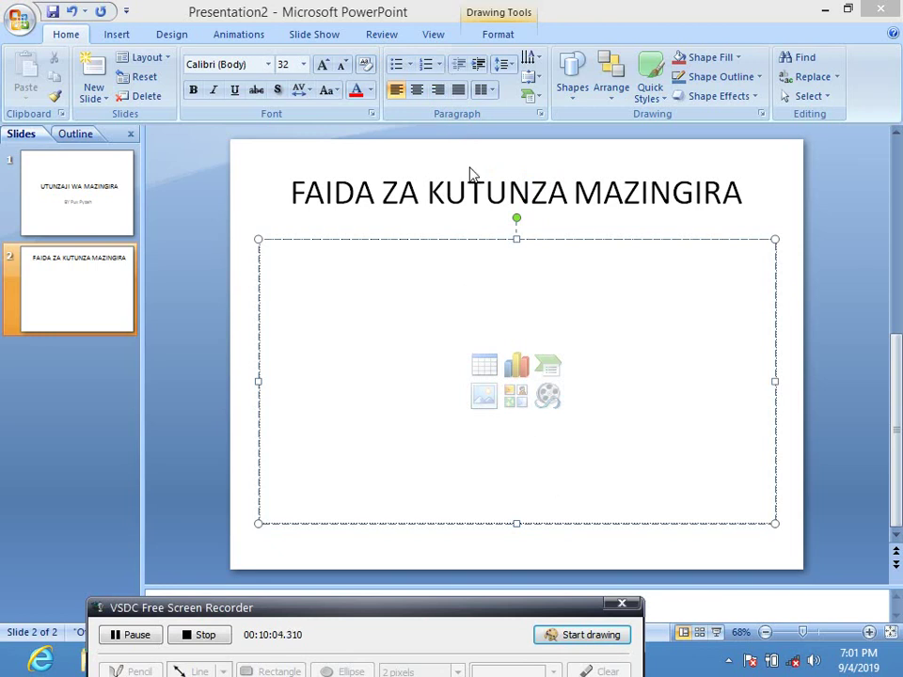
click(581, 635)
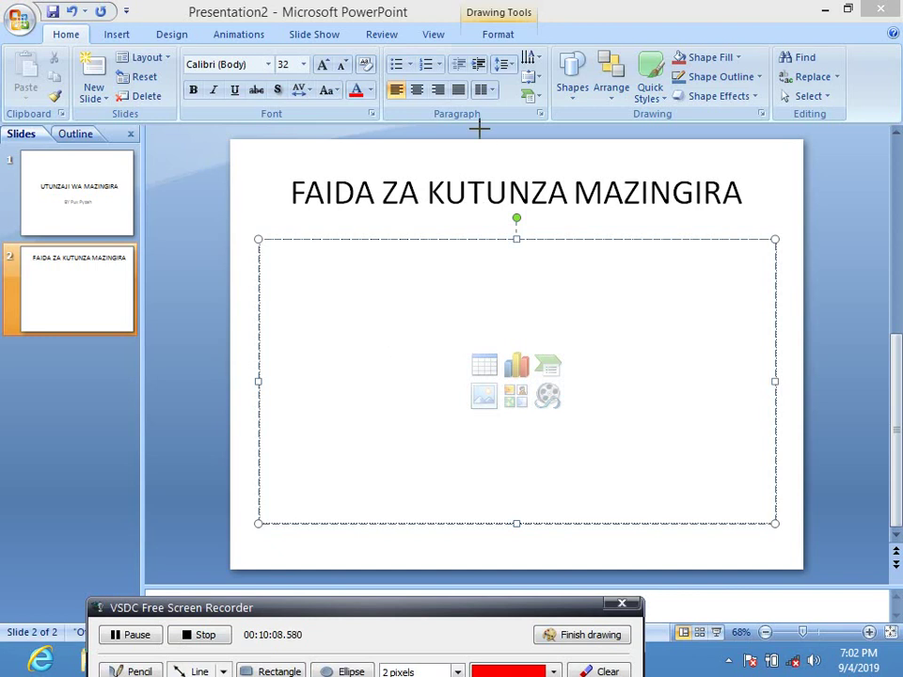
drag(502, 148, 452, 83)
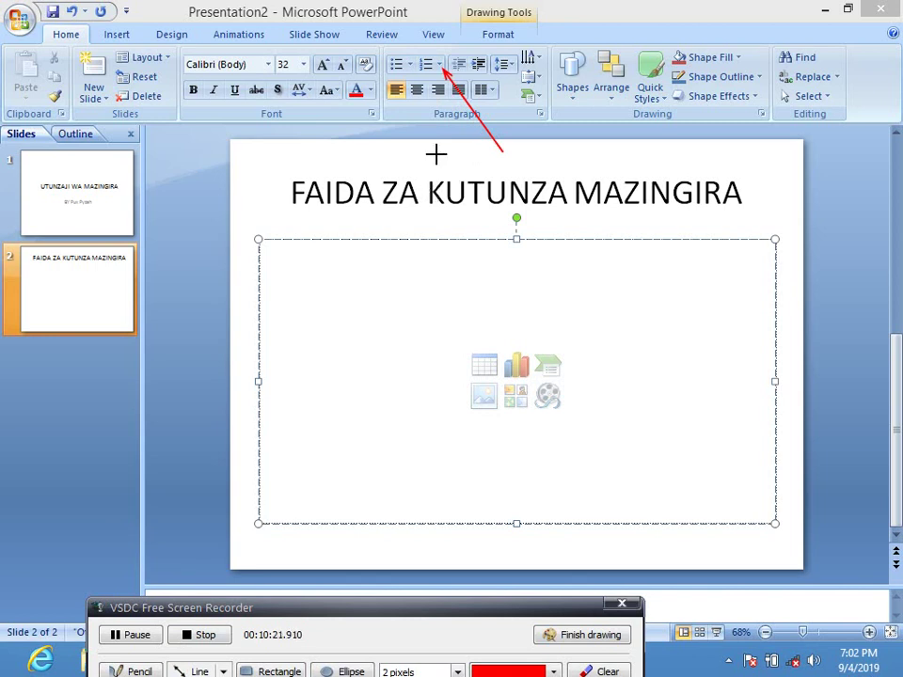
drag(436, 153, 396, 73)
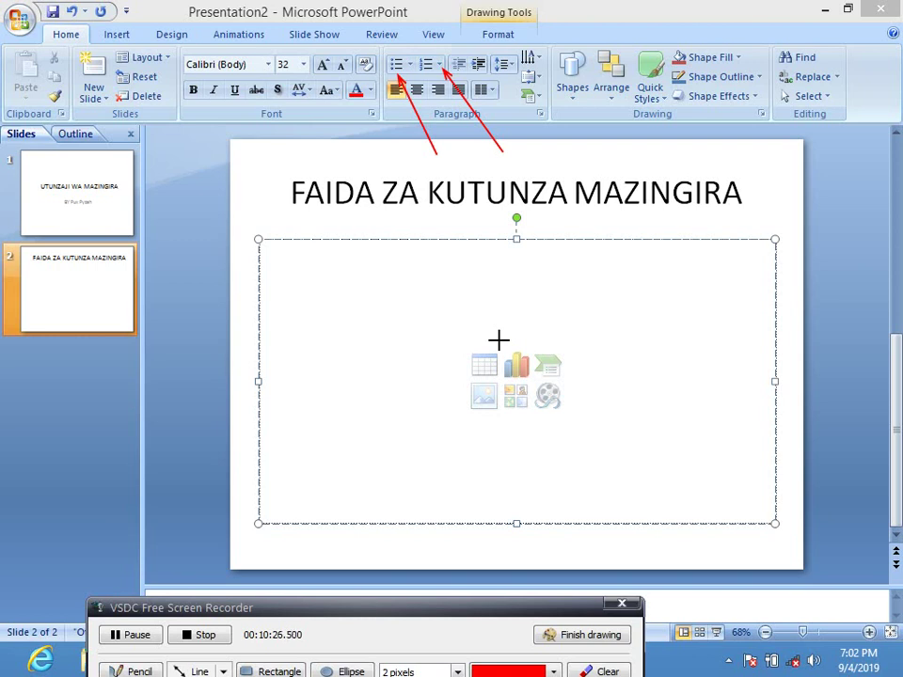
click(583, 635)
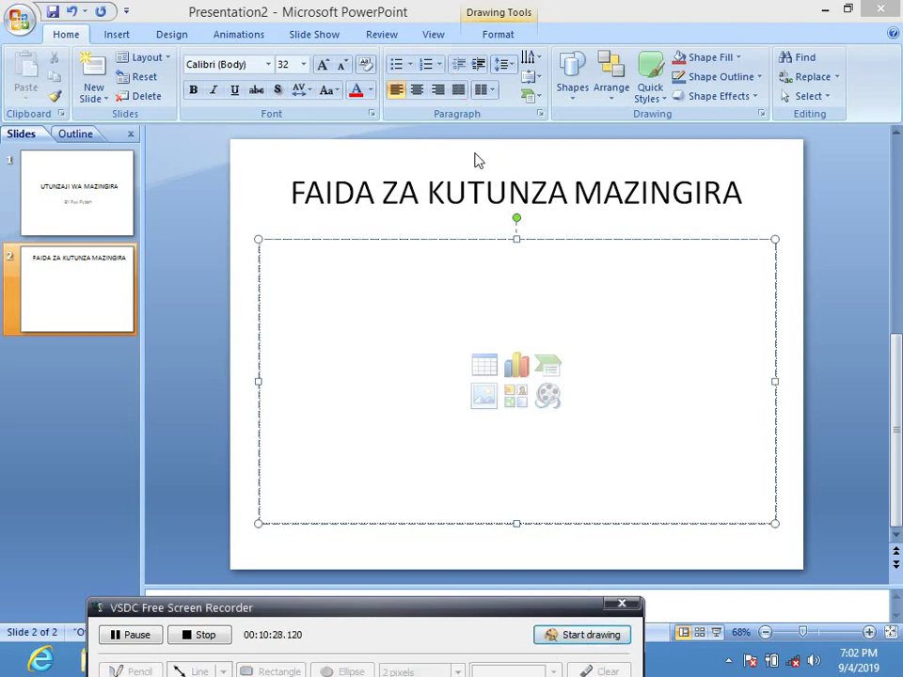
click(410, 64)
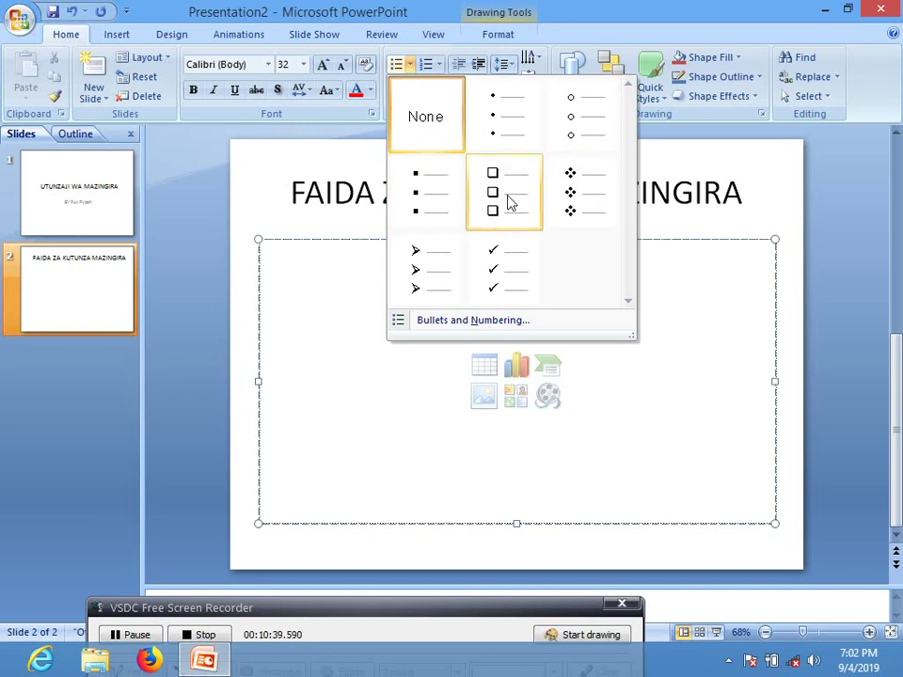
Step: Add arrow-bulleted test lines 'JHSDUFS' and 'FJEUF FUHFUE', giving the last a filled square bullet
click(421, 246)
text(JHSDUFS)
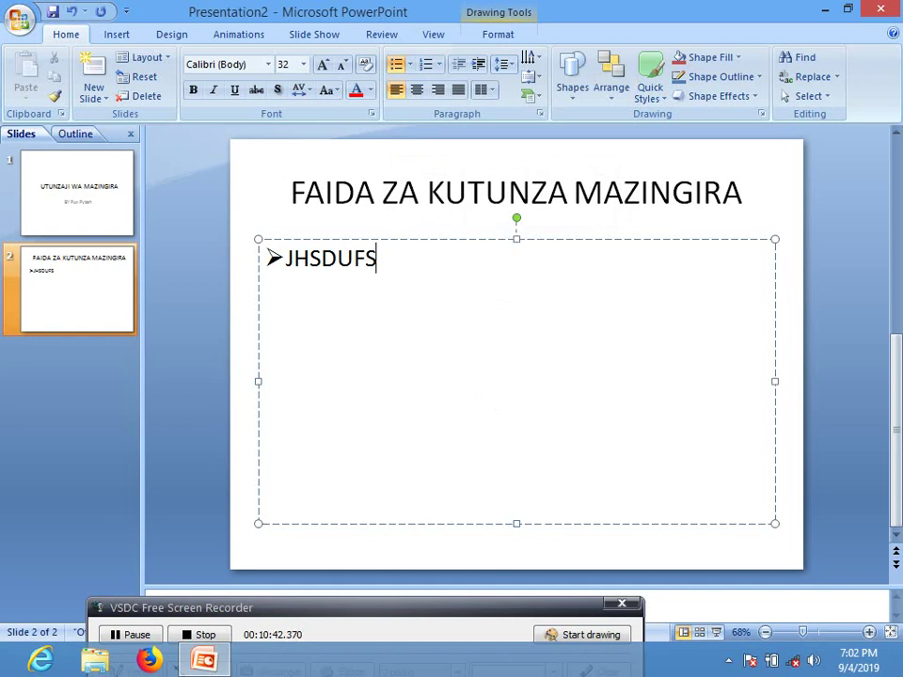
key(Return)
text(FJEUF )
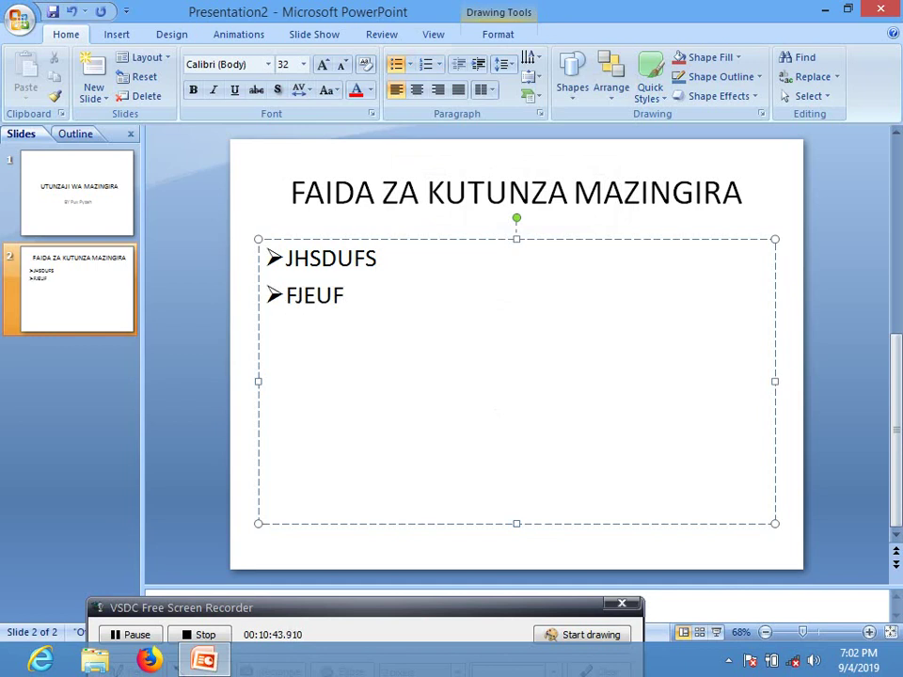
text(FUHFUE)
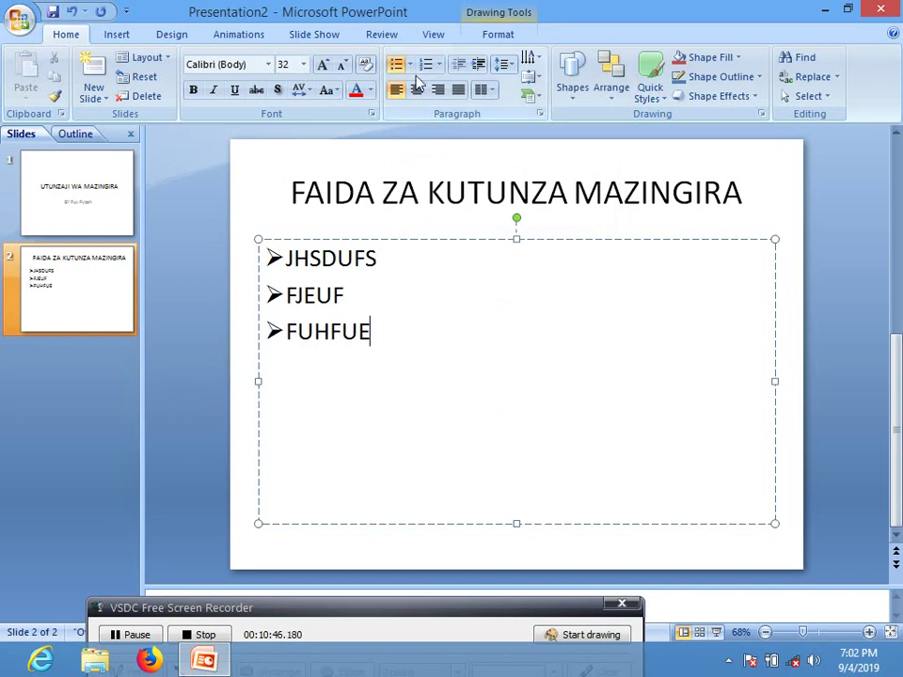
click(411, 69)
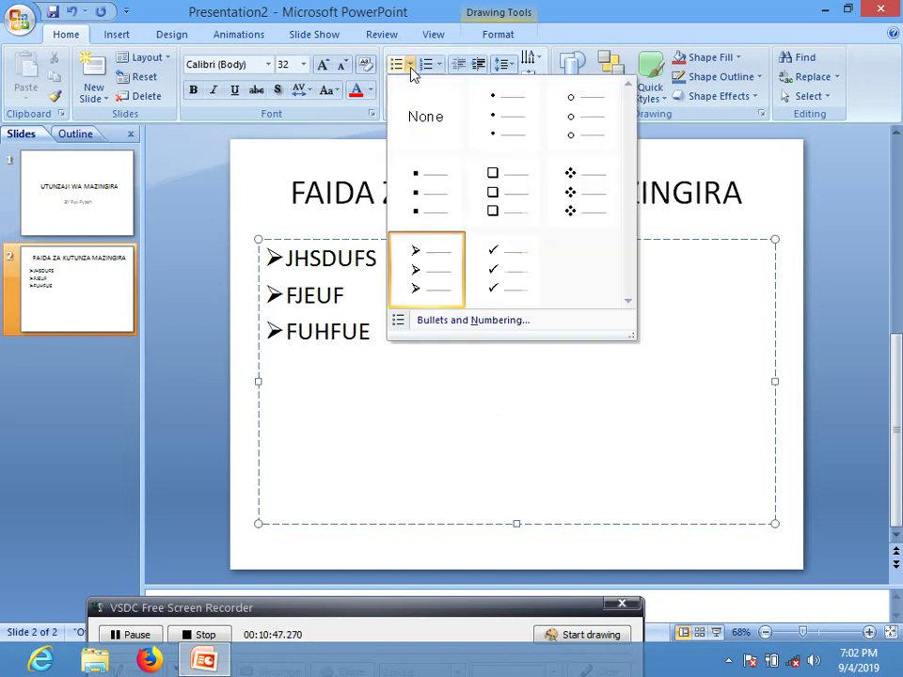
click(448, 200)
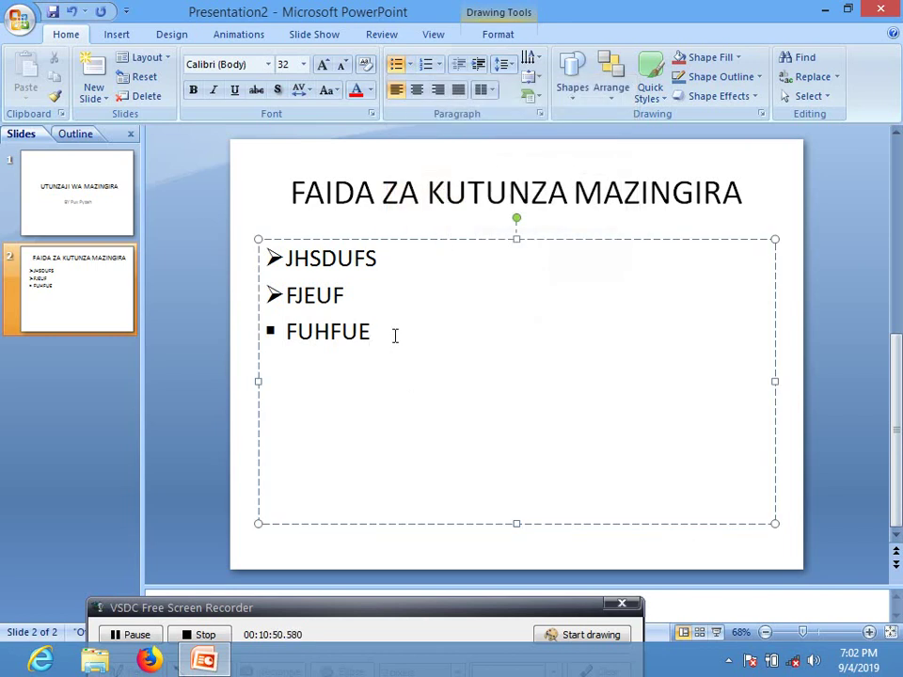
Step: Select all three lines, try hollow square, hollow round and diamond bullets, then delete them
drag(380, 336, 283, 256)
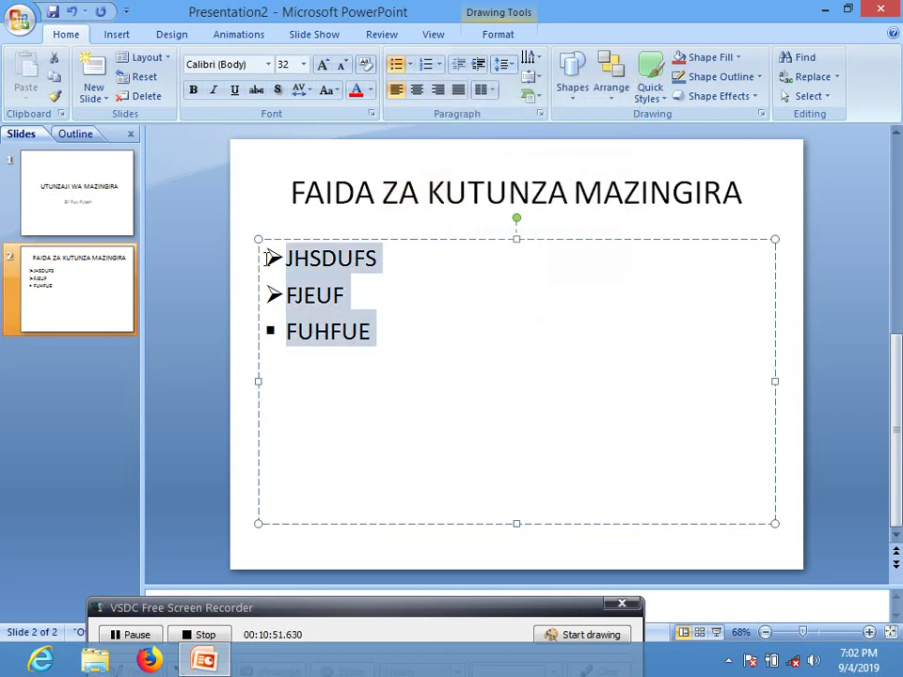
click(411, 68)
click(495, 177)
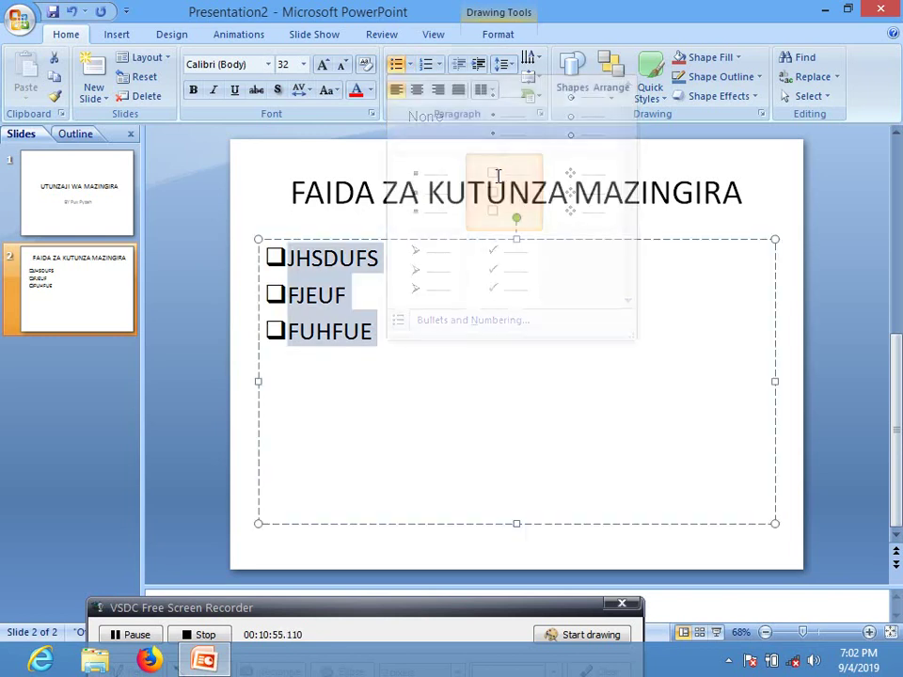
click(411, 68)
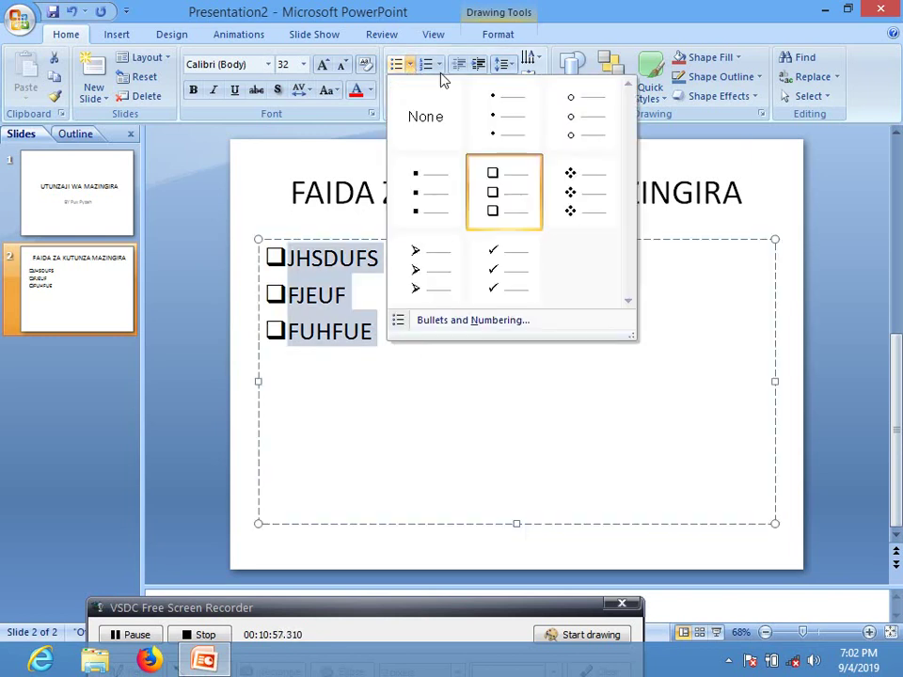
click(569, 117)
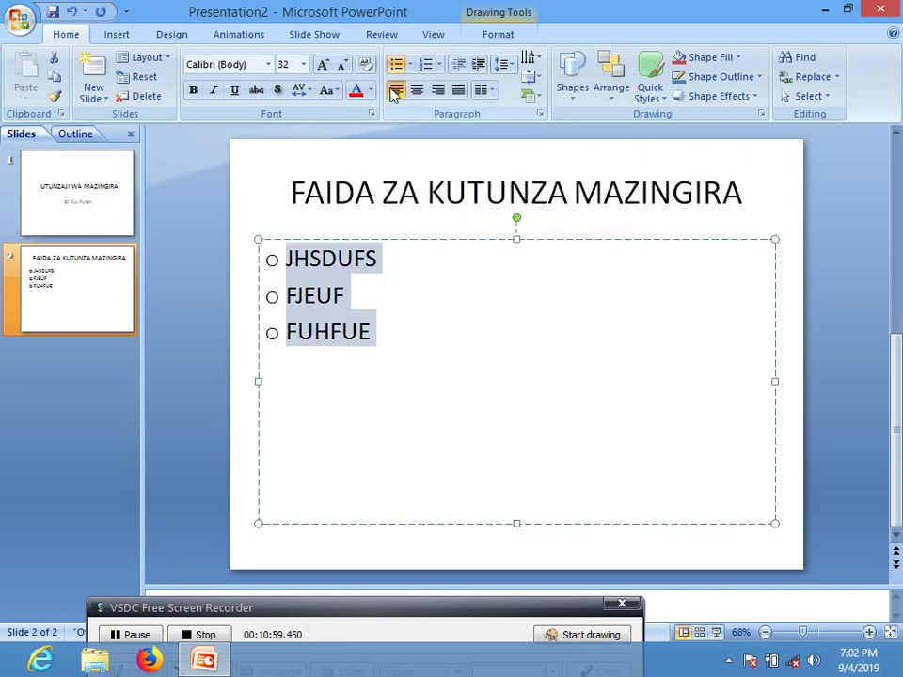
click(411, 68)
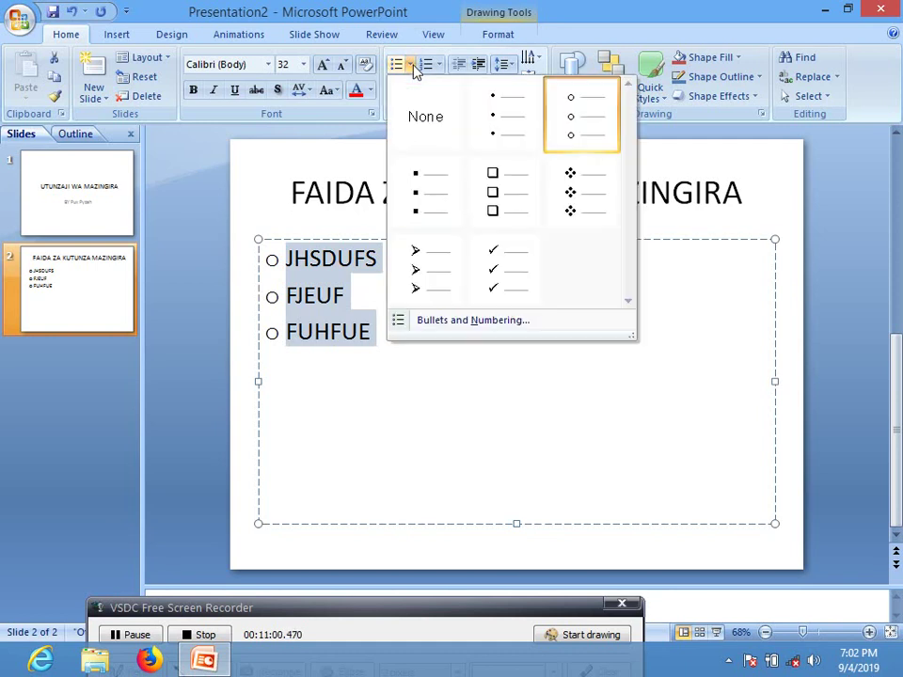
click(572, 191)
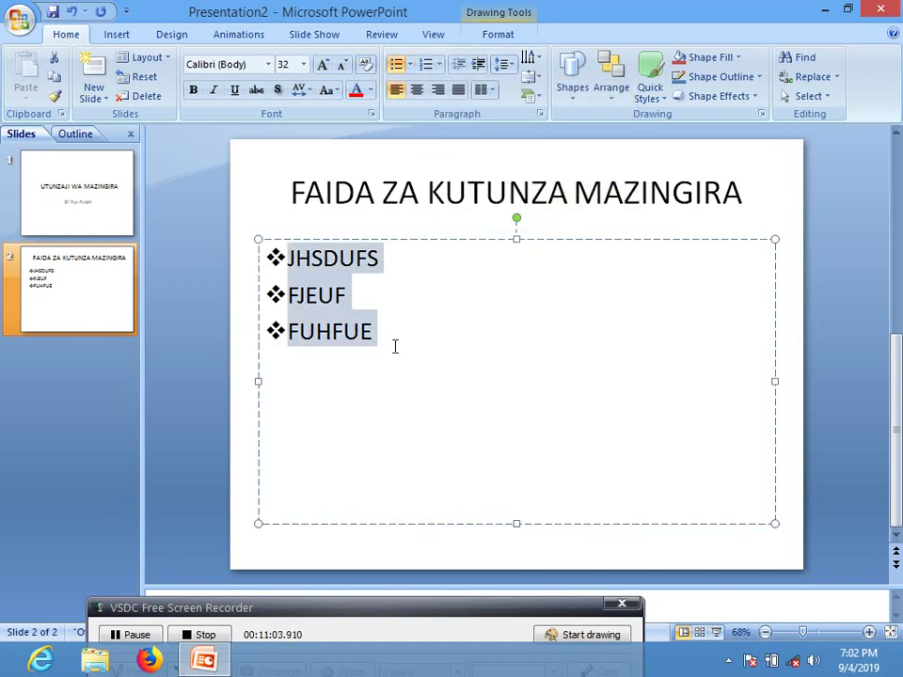
key(Delete)
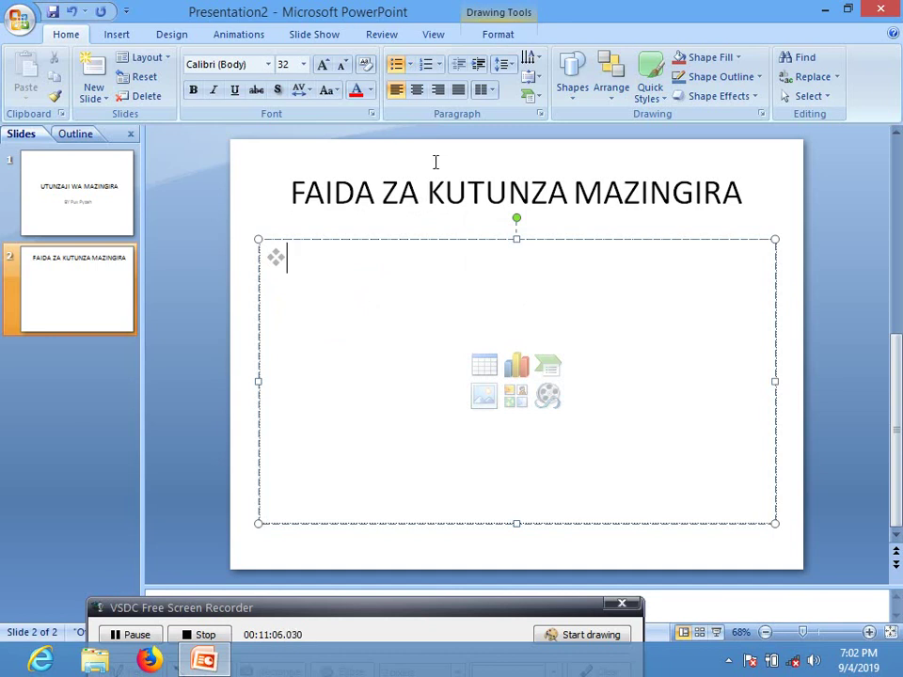
Step: Apply the 1) 2) 3) numbering style to slide 2's empty content box
click(439, 68)
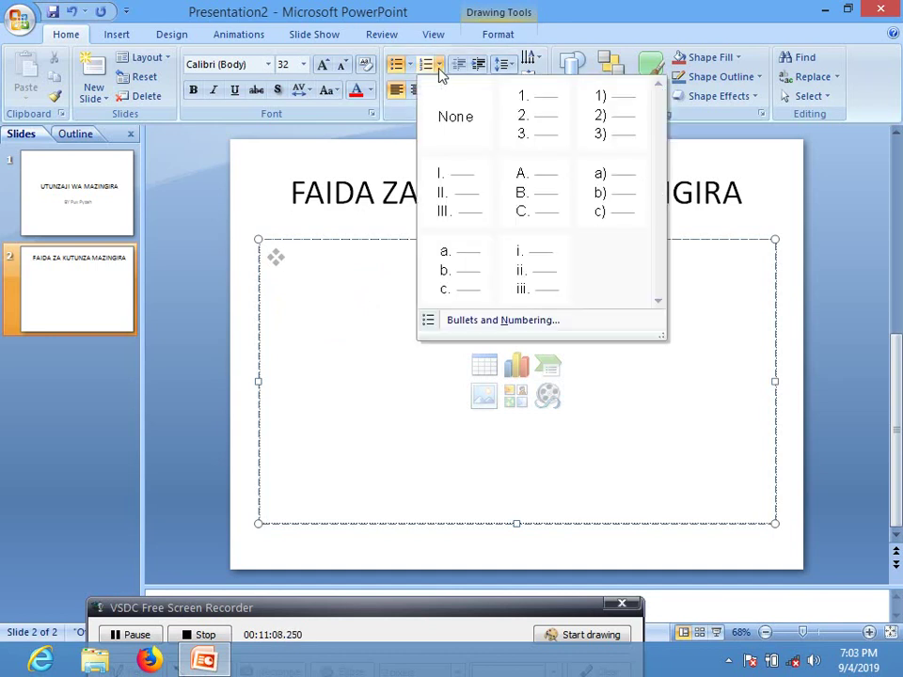
click(376, 282)
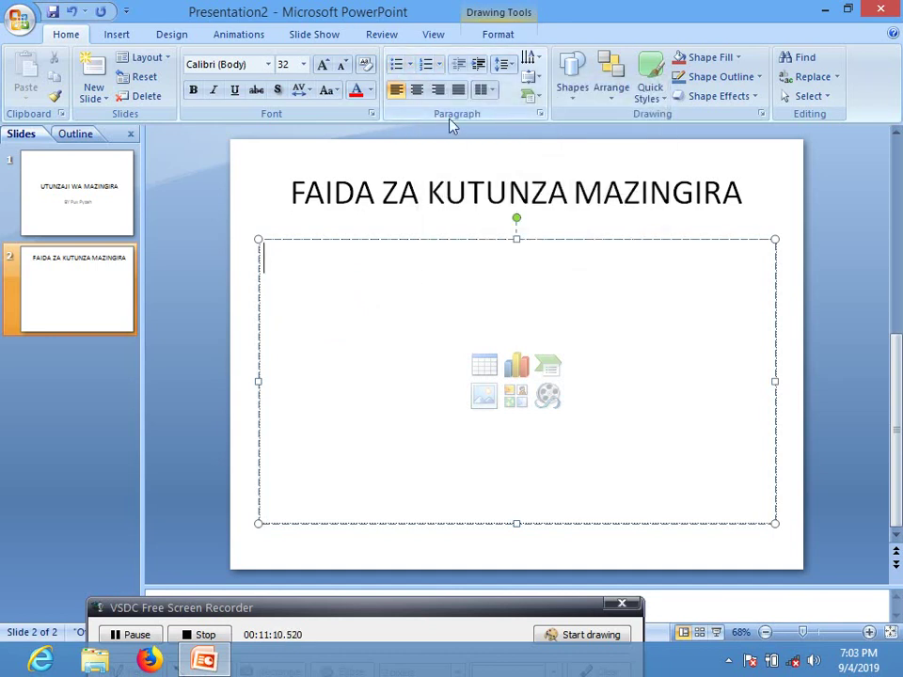
click(440, 67)
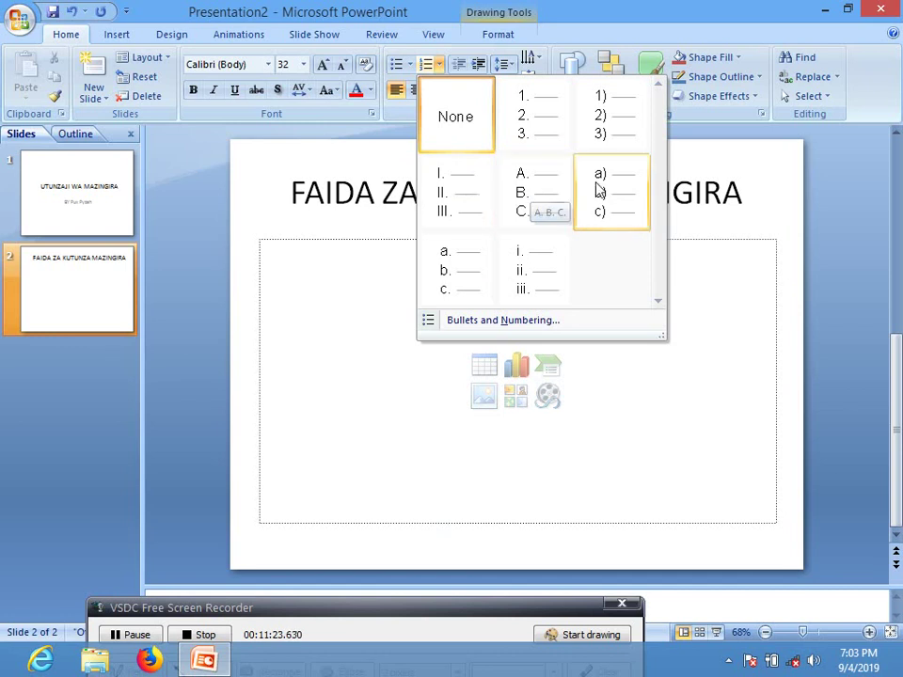
click(311, 381)
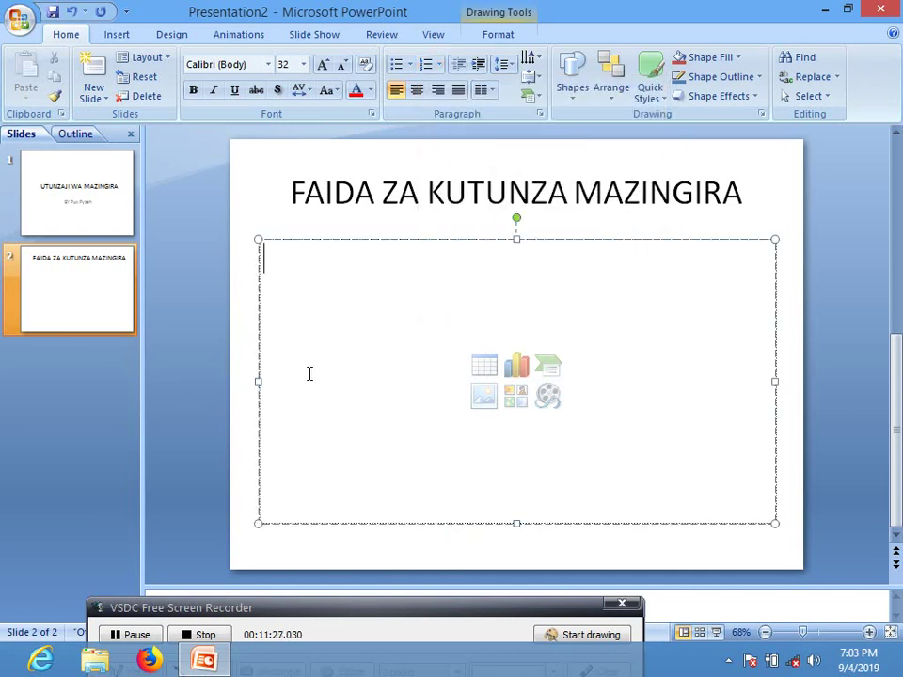
click(438, 64)
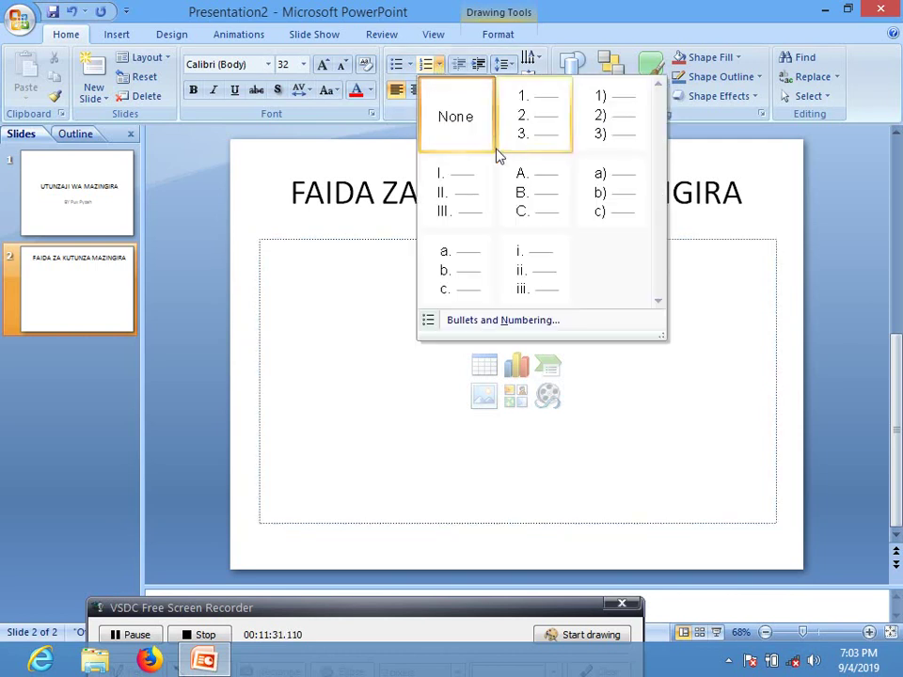
click(607, 131)
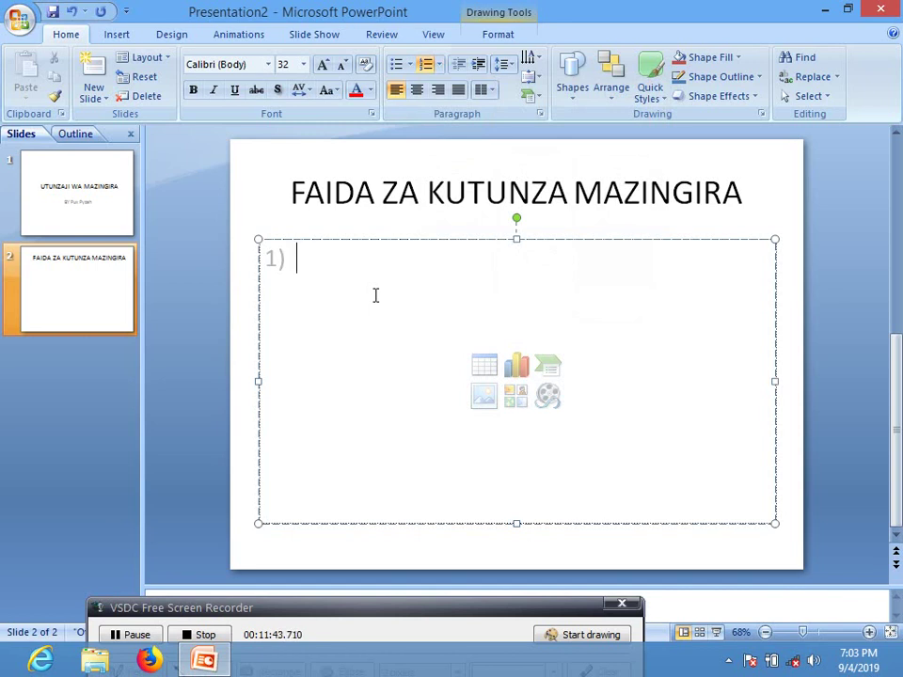
Step: Type the first numbered item 'Hutuepusha na magonjwa mfano kipindu pindu.'
text(Hutuepus)
key(BackSpace)
text(h)
key(BackSpace)
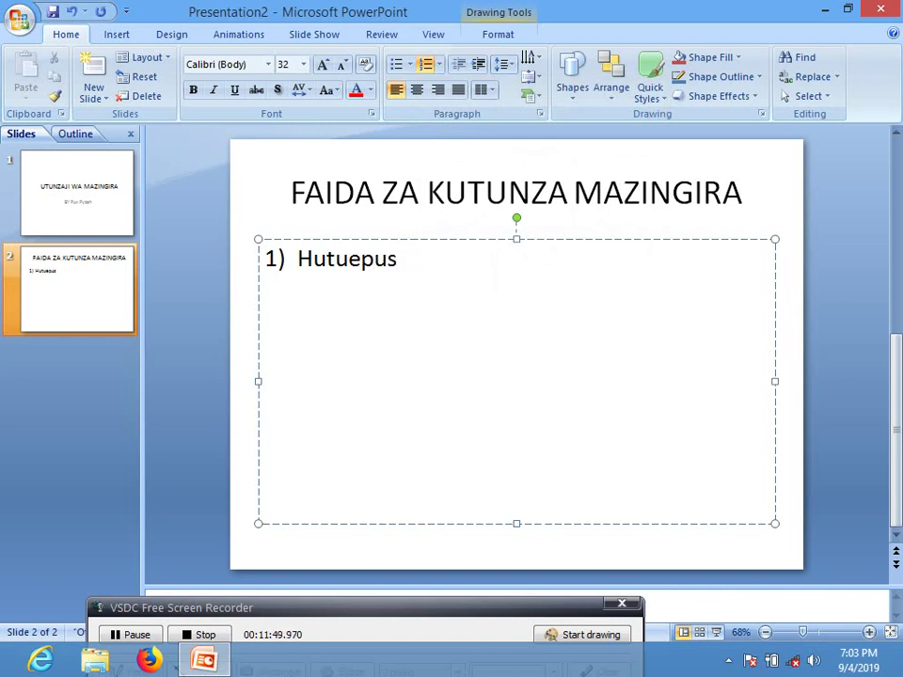
text(ha na )
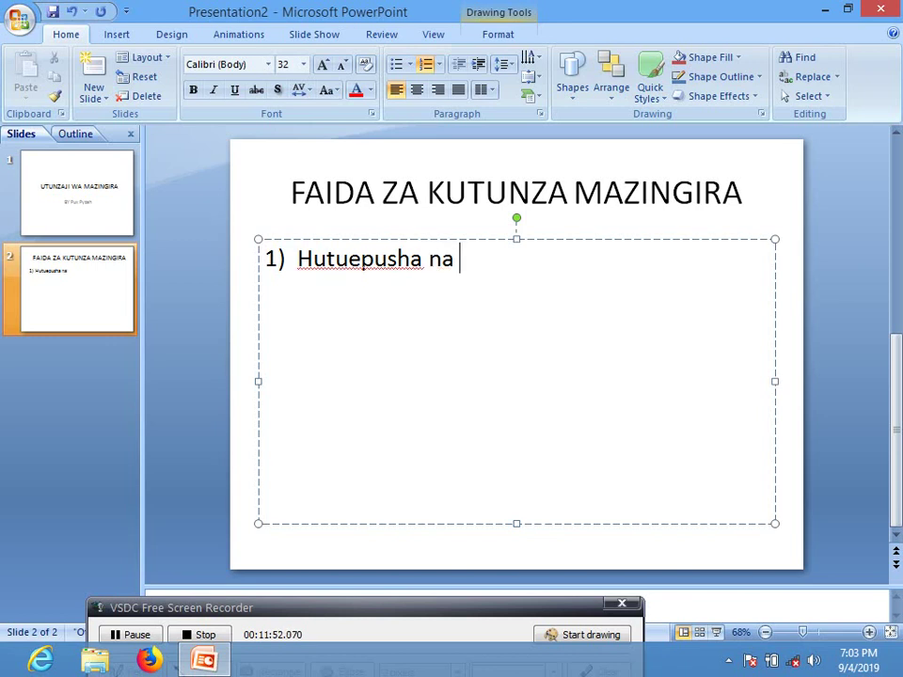
text(ma)
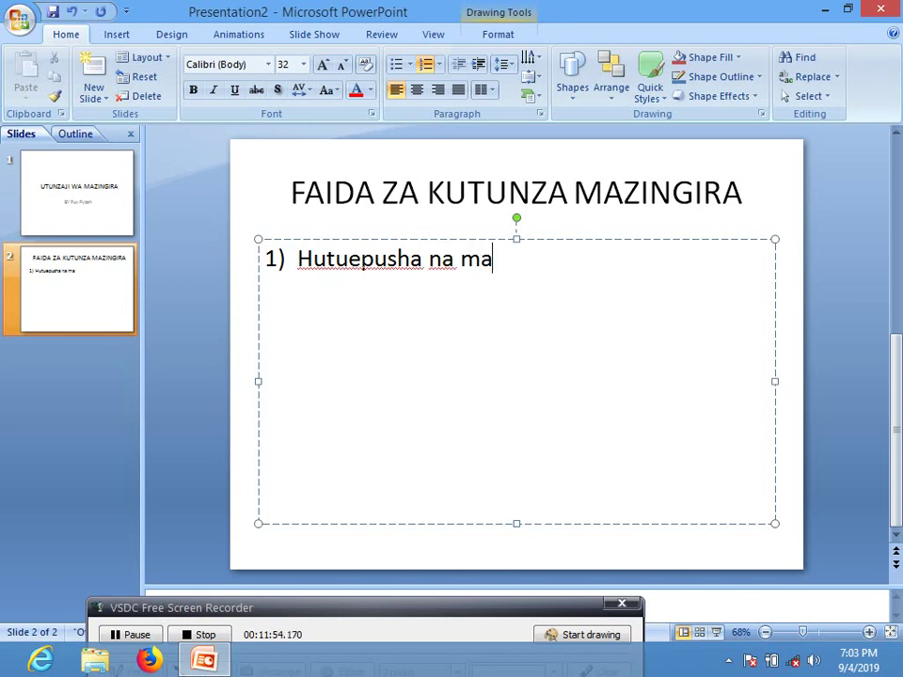
text(gonjwa)
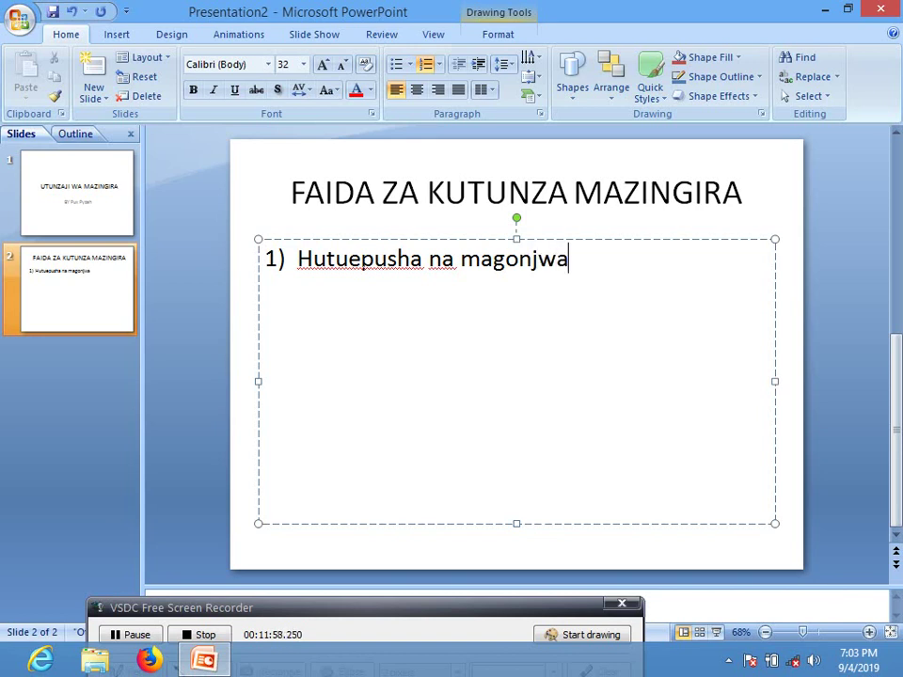
text( mfa)
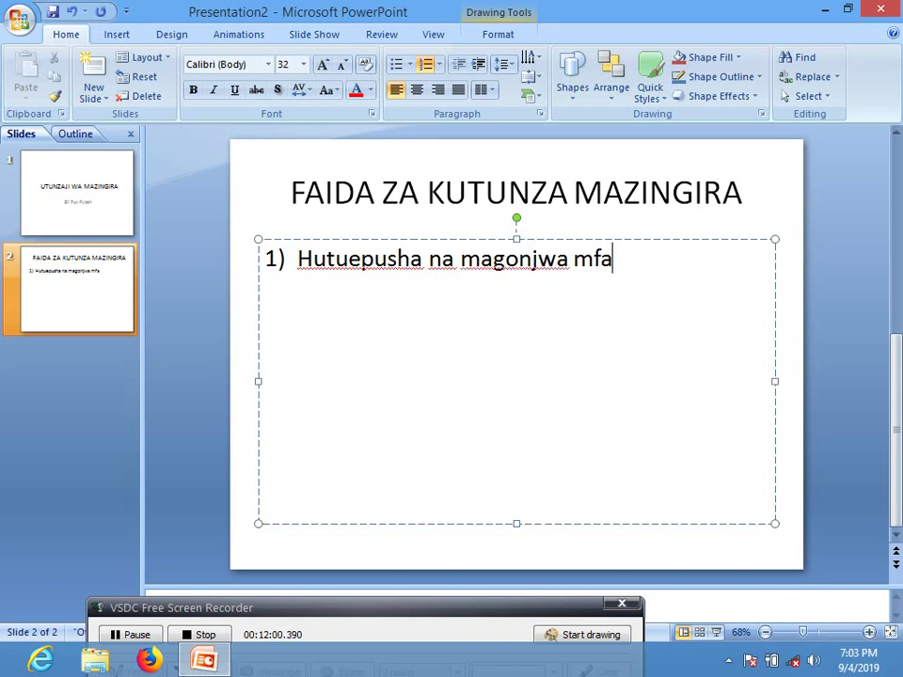
text(no ki)
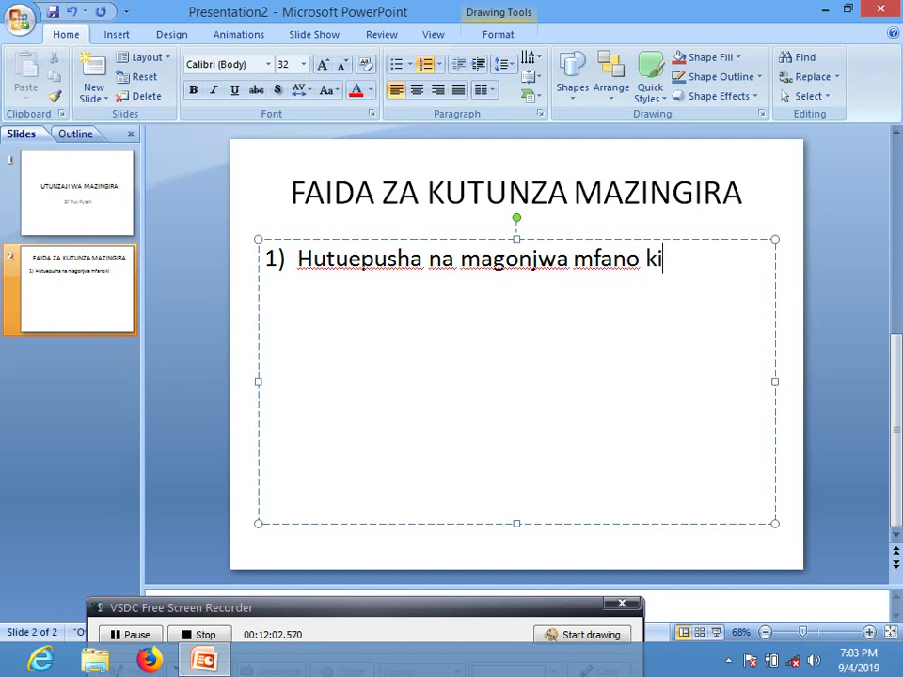
text(pindu )
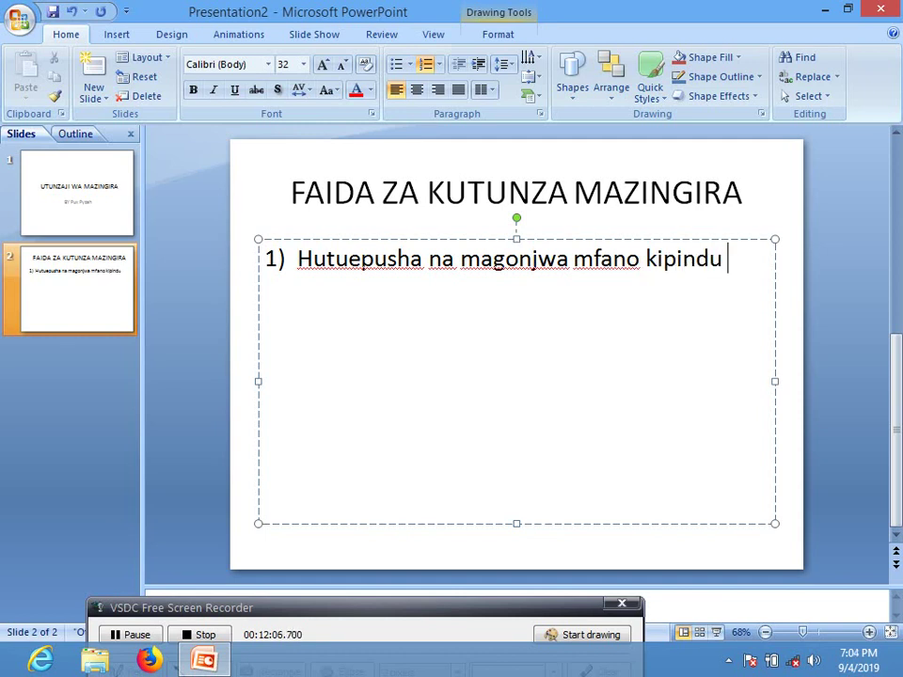
text(pindu)
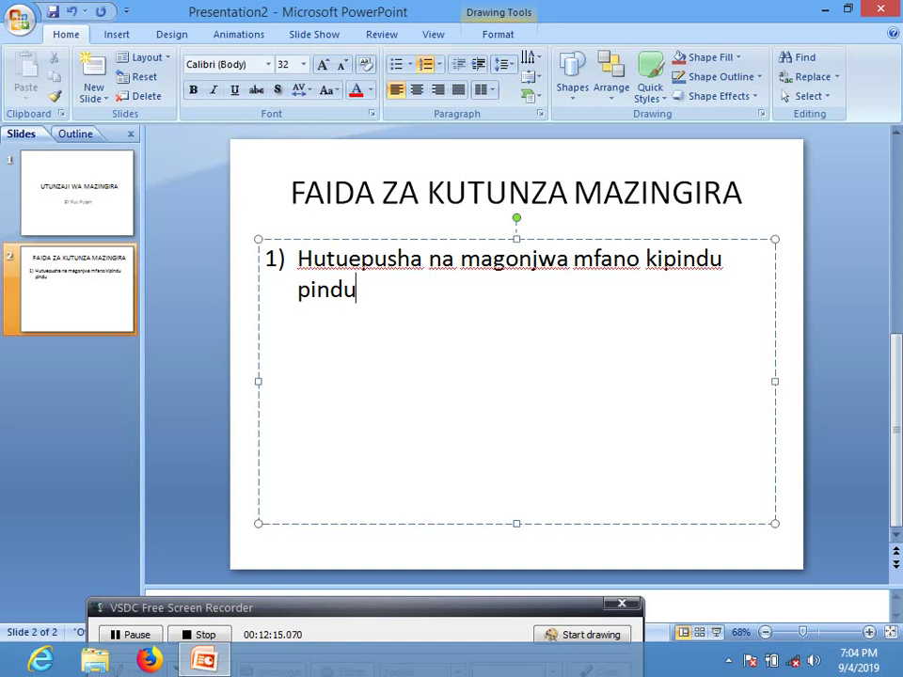
text(.)
key(Return)
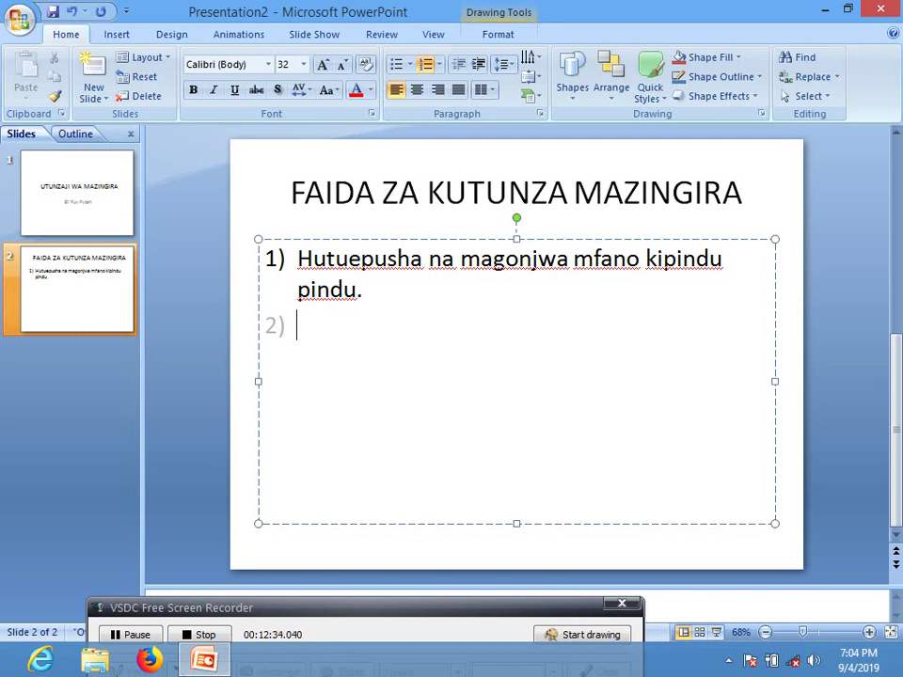
Step: Add 'Kuepuka ukame.' plus filler items 'tytry6ru' and 'rdtdty', then leave the text box
text(Ku)
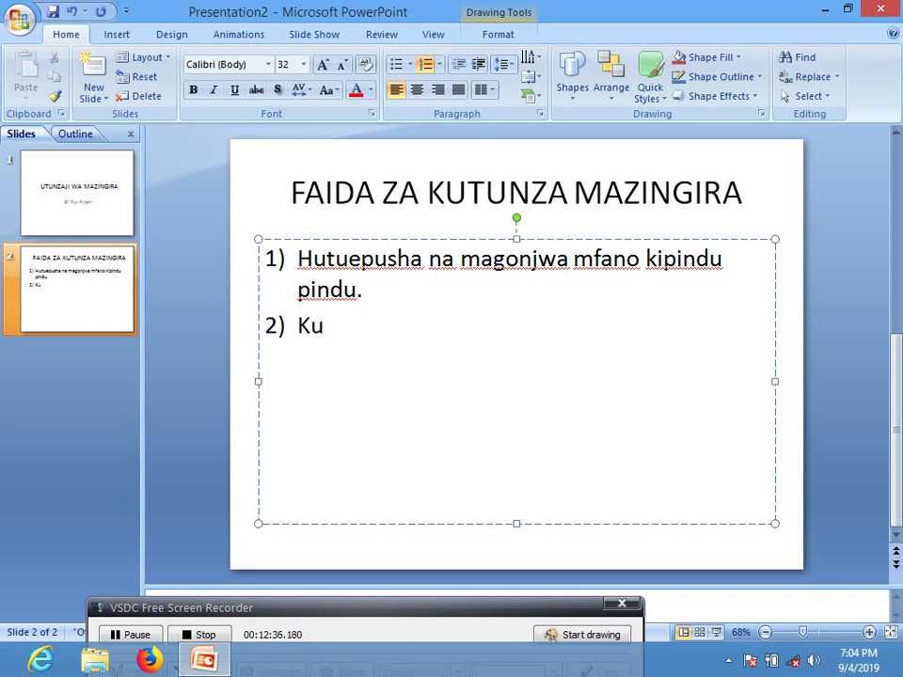
text(epuka)
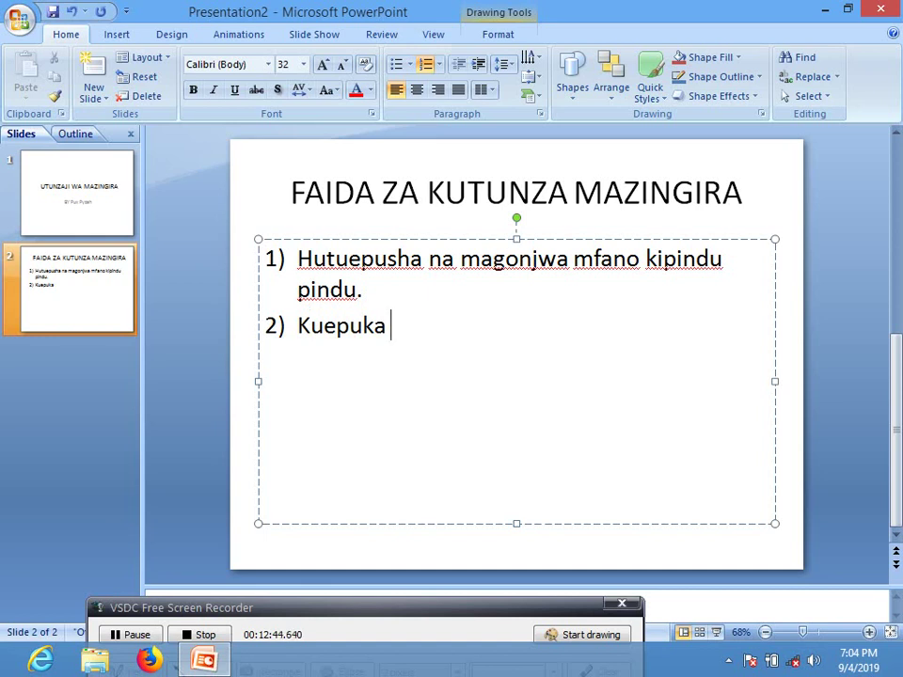
text(u)
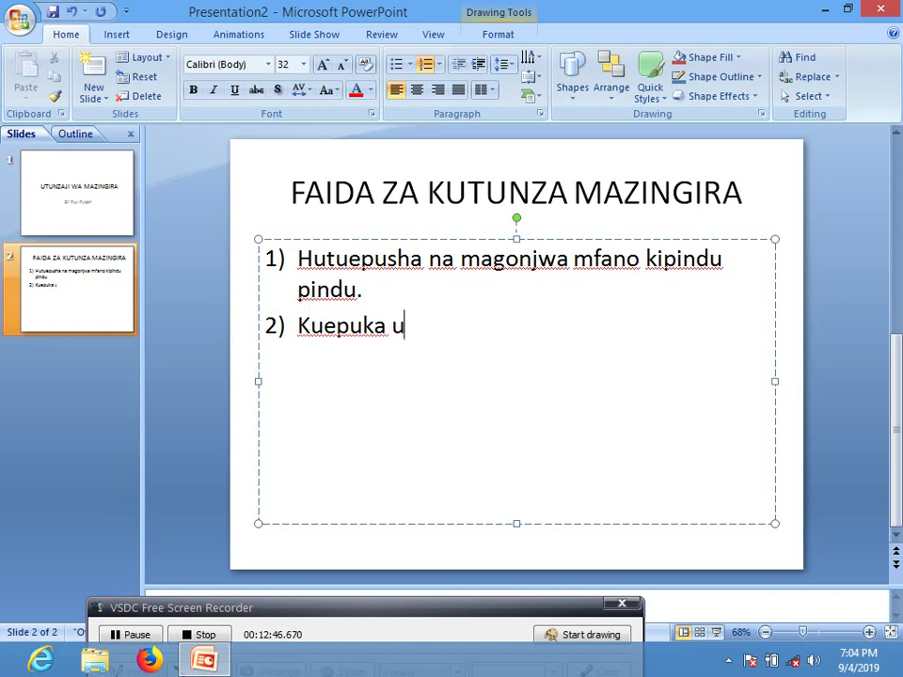
text(kame)
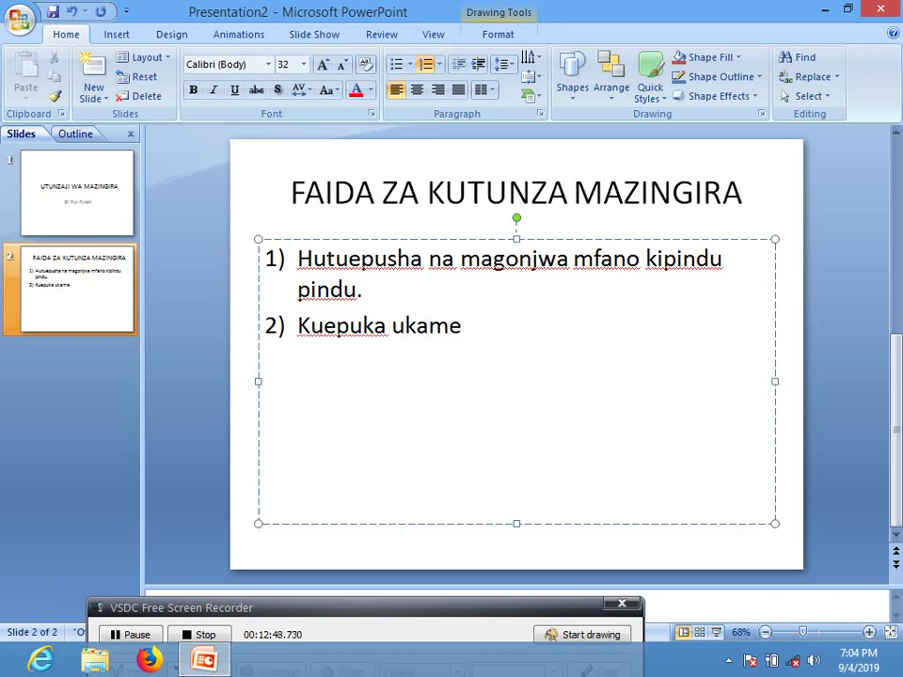
text(.)
key(Return)
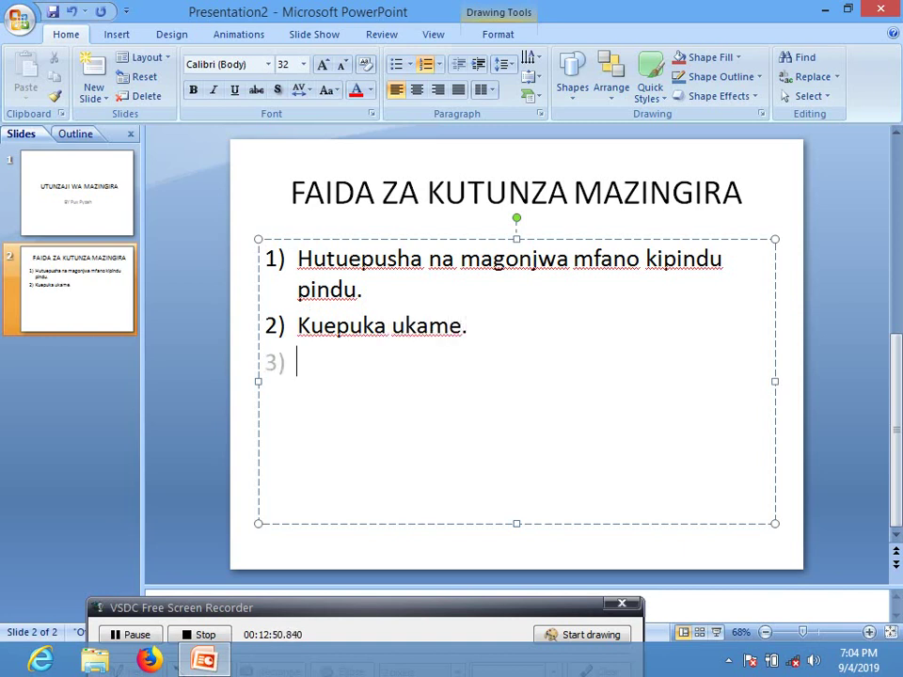
text(tytry6ru)
key(Return)
text(rdtdty)
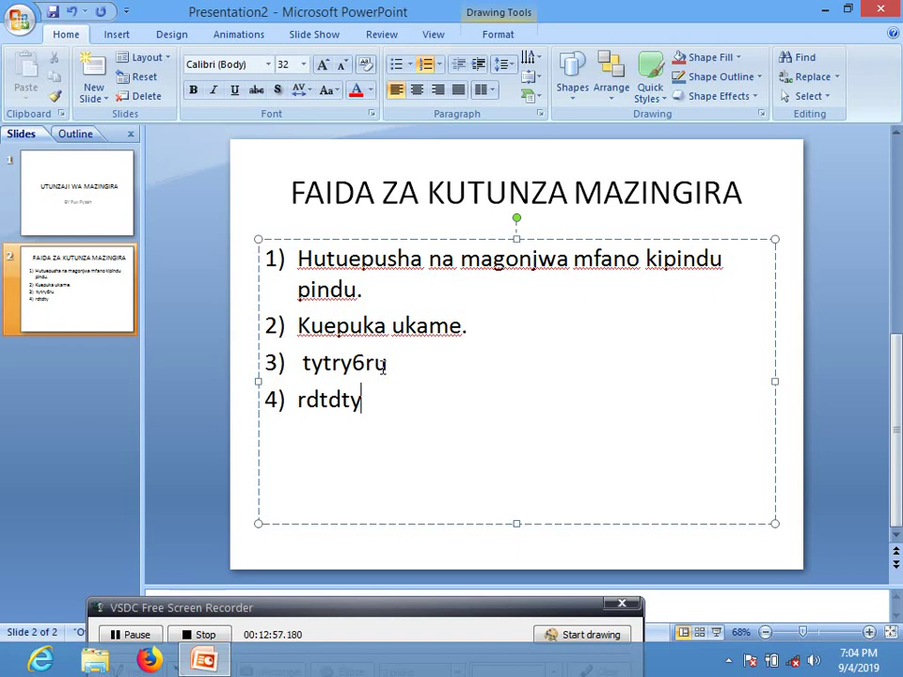
click(254, 187)
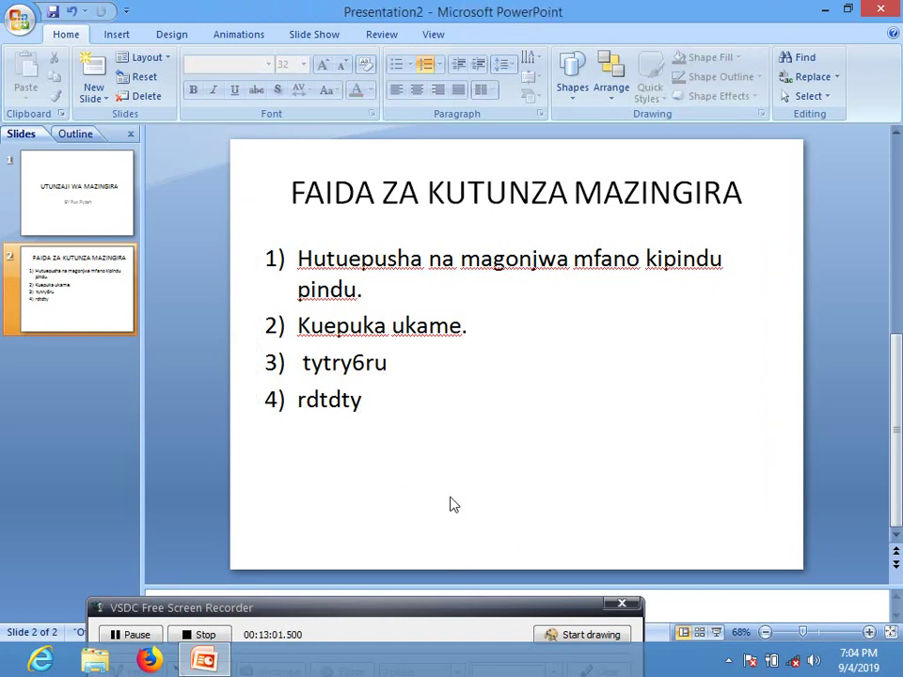